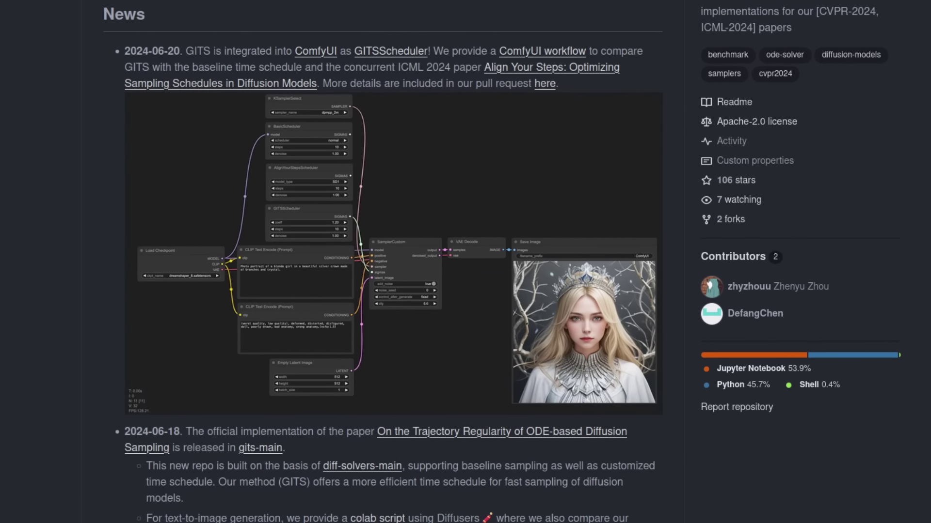
Pan the PixArt Sigma workflow to show the negative prompt and T5 encode nodes
scroll(388, 262, "down", 8)
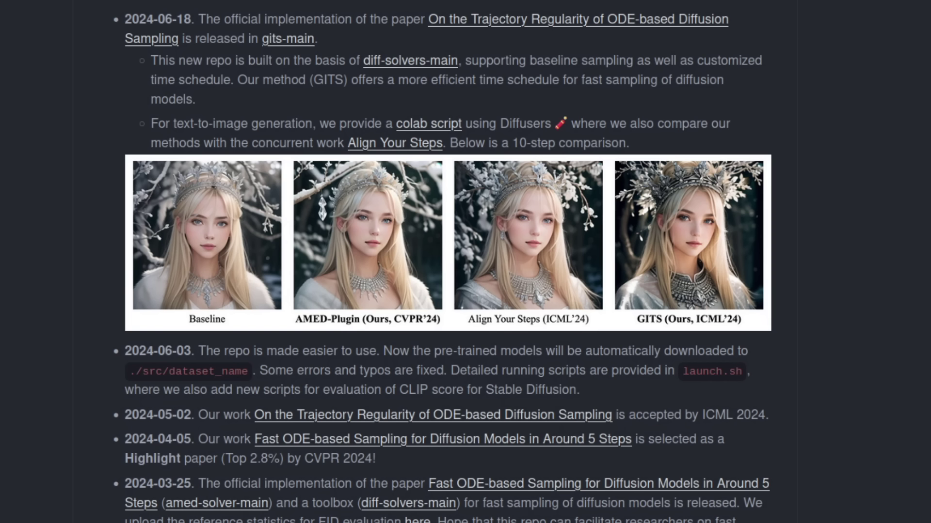
scroll(465, 262, "down", 10)
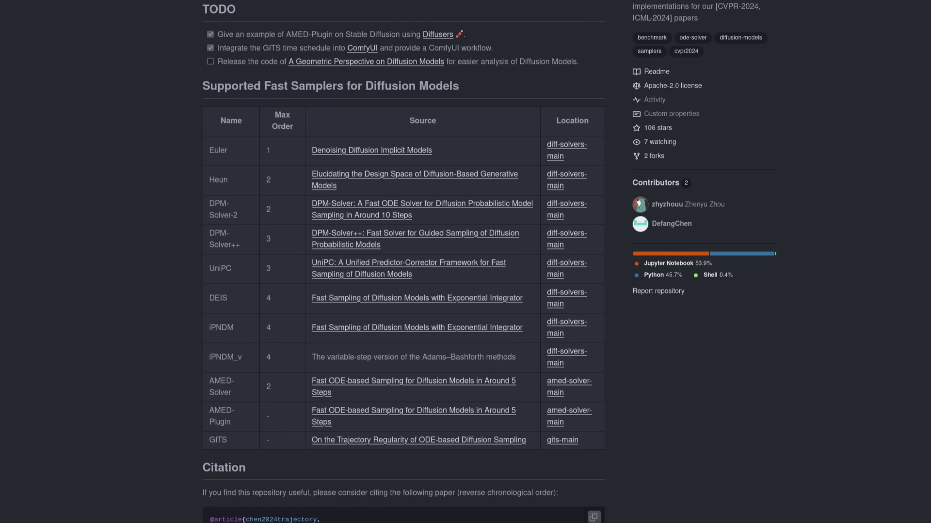
scroll(475, 148, "up", 15)
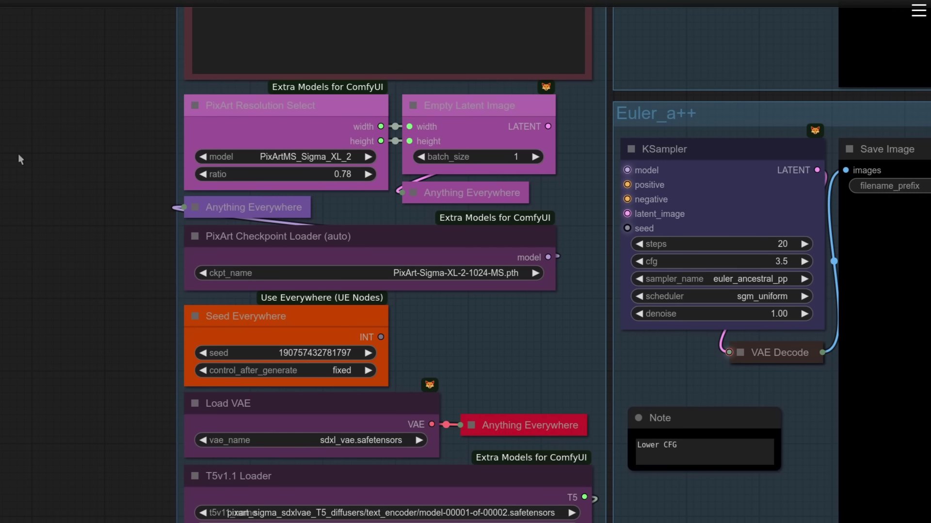
left_click_drag(18, 153, 52, 522)
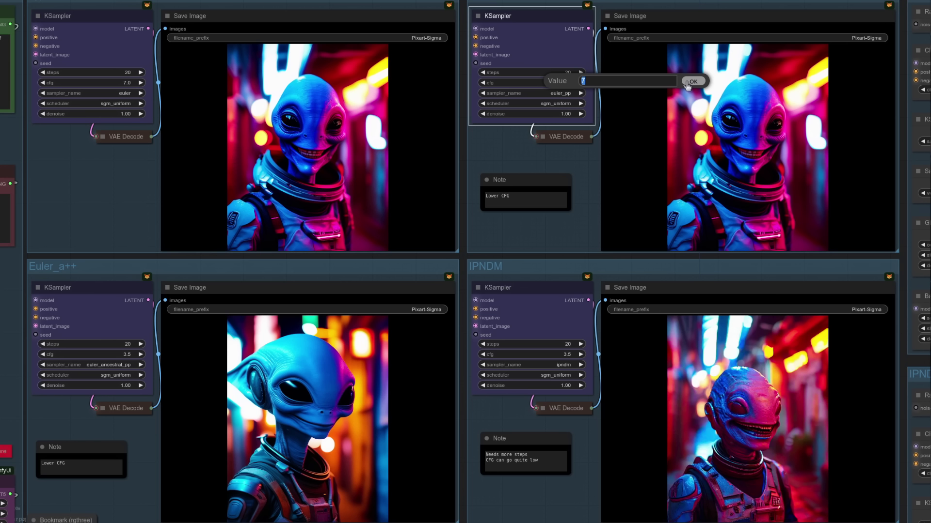
Run Euler++ at cfg 7, then change it to cfg 3.5 with 50 steps
left_click(688, 82)
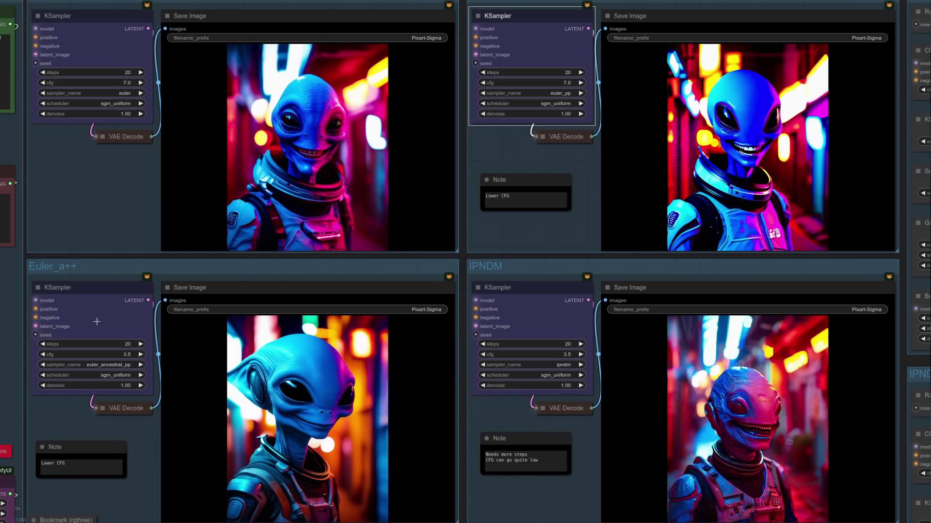
left_click(541, 82)
type("3.5")
key("Return")
left_click(554, 72)
type("50")
key("Return")
Set the Euler_a++ sampler's step count to 50
left_click(97, 343)
type("50")
key("Return")
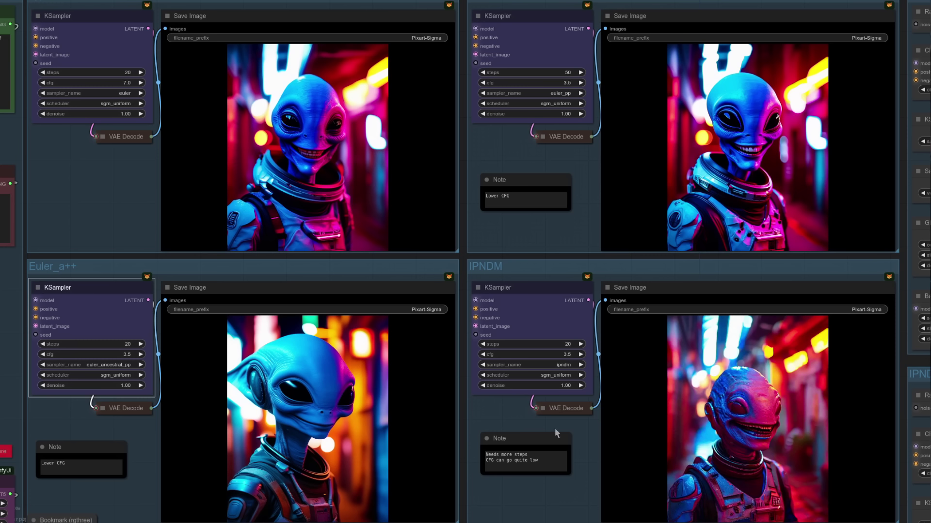
Give the IPNDM KSampler 40 steps, then bring the IPNDM_V and Deis groups into view
left_click(549, 344)
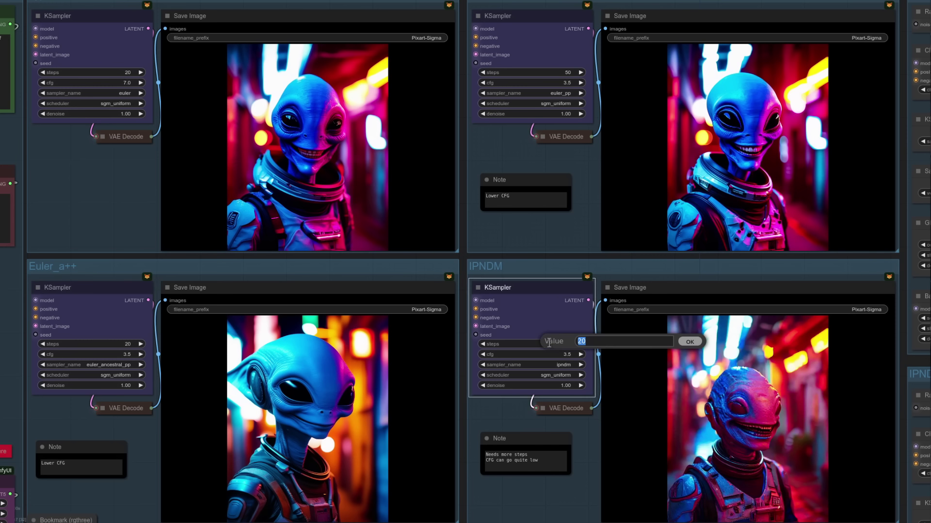
type("40")
key("Return")
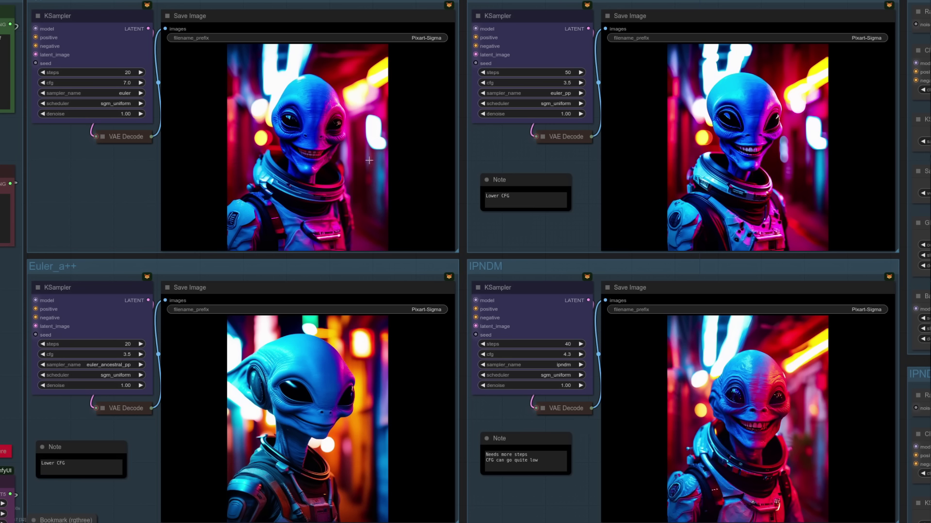
scroll(755, 473, "up", 8)
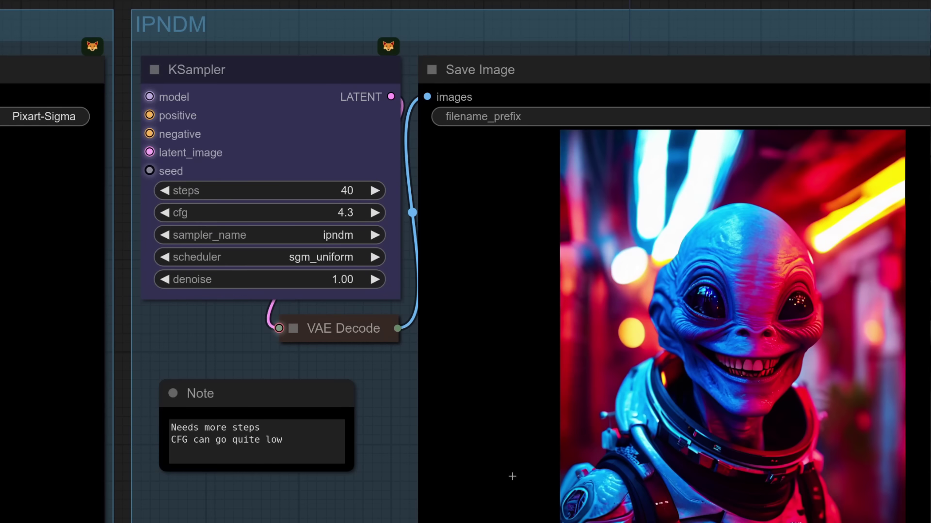
left_click_drag(369, 475, 228, 384)
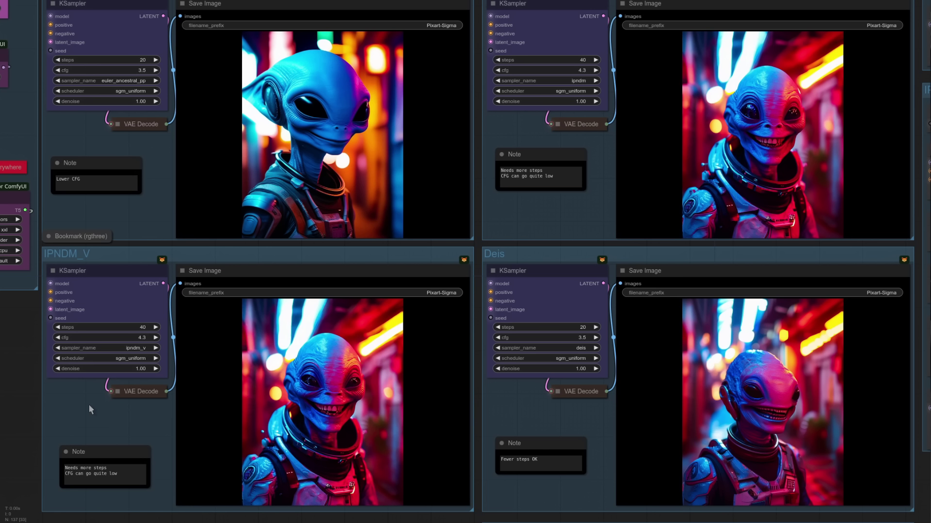
Set IPNDM_V's cfg to 1 and queue the workflow to regenerate its alien image
scroll(89, 423, "up", 8)
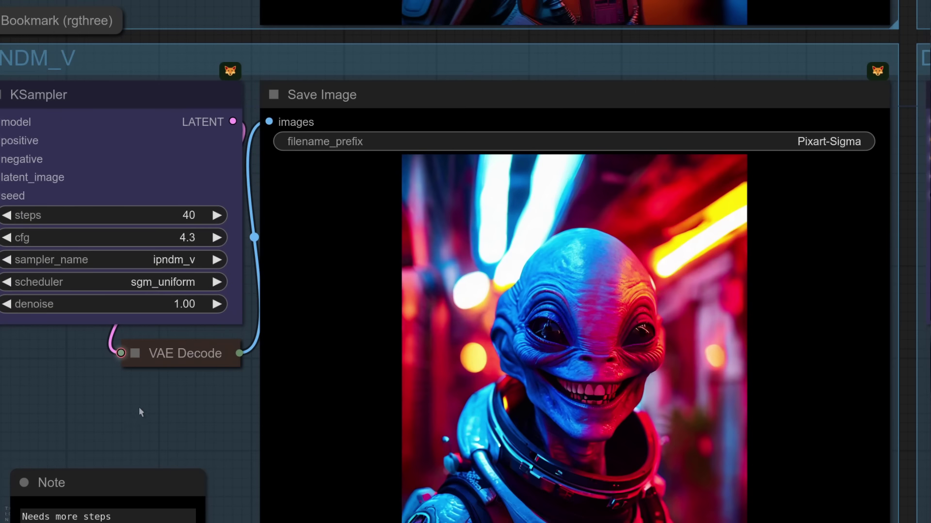
left_click_drag(144, 402, 169, 318)
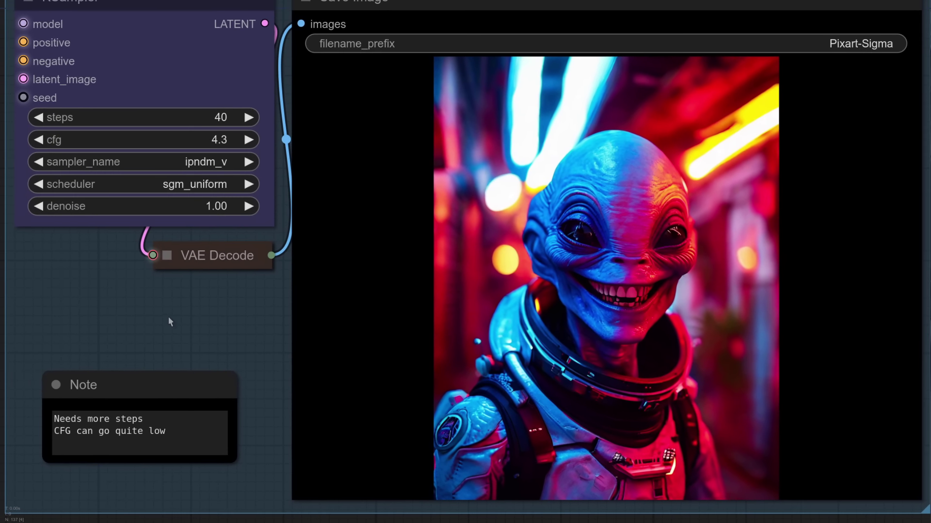
left_click(189, 139)
type("1")
key("Return")
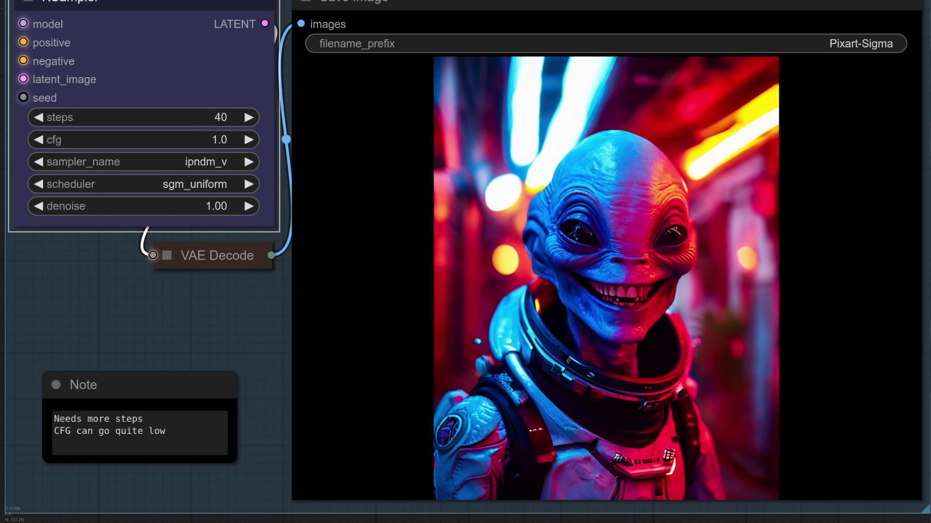
key("ctrl+Return")
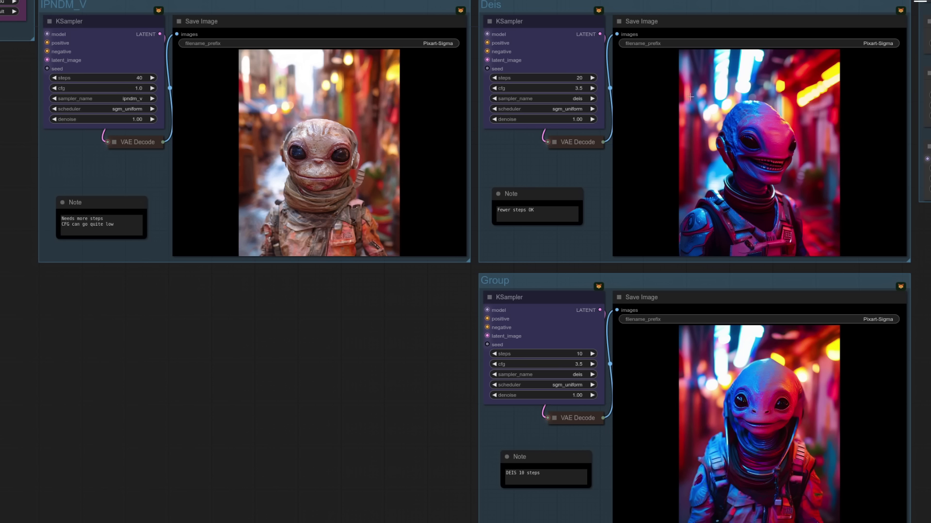
Set the Deis sampler's cfg to 4.3 and run the workflow
left_click(542, 88)
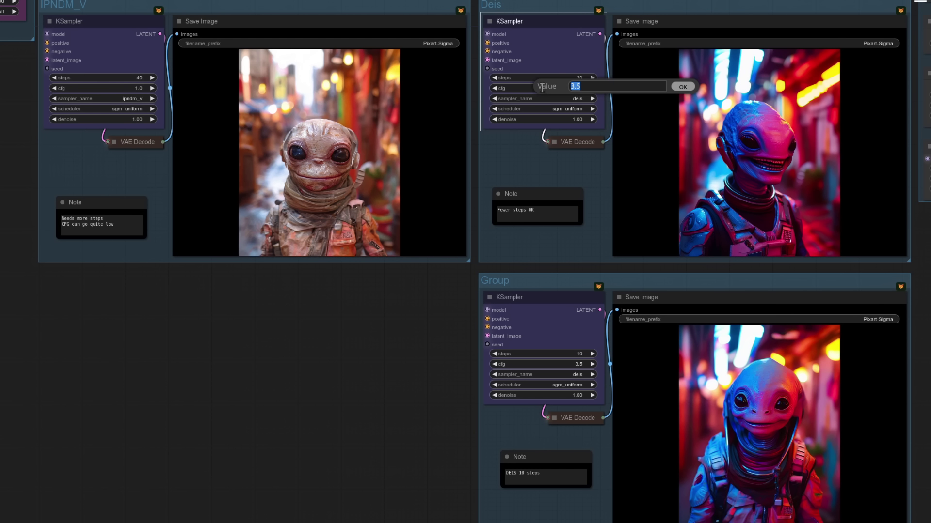
type("4.3")
key("Return")
key("ctrl+Return")
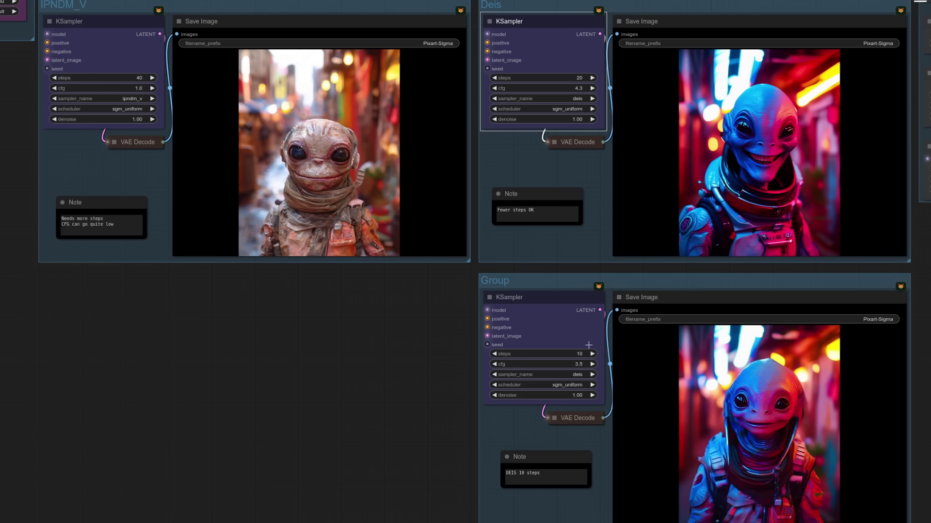
Set the 10-step DEIS sampler's cfg to 4.3 and run the workflow again
left_click(572, 364)
type("4.3")
key("Return")
key("ctrl+Return")
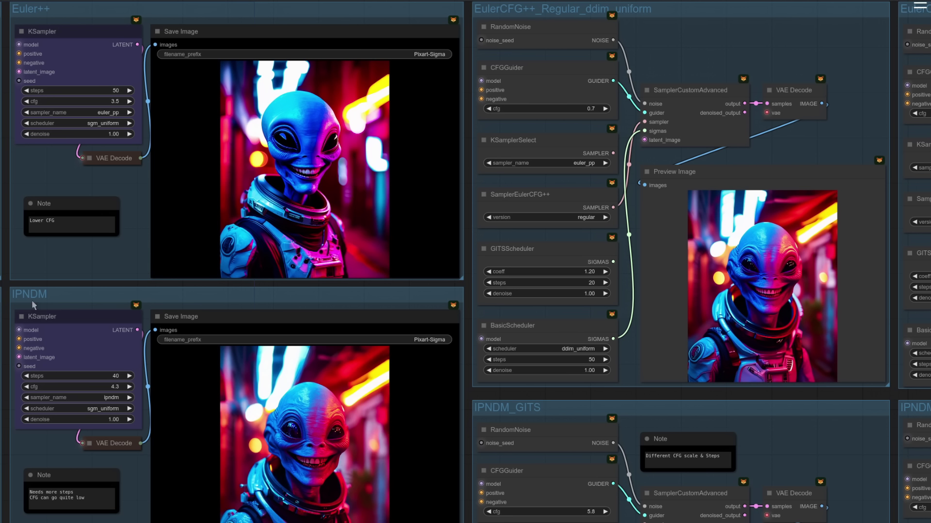
scroll(806, 288, "up", 8)
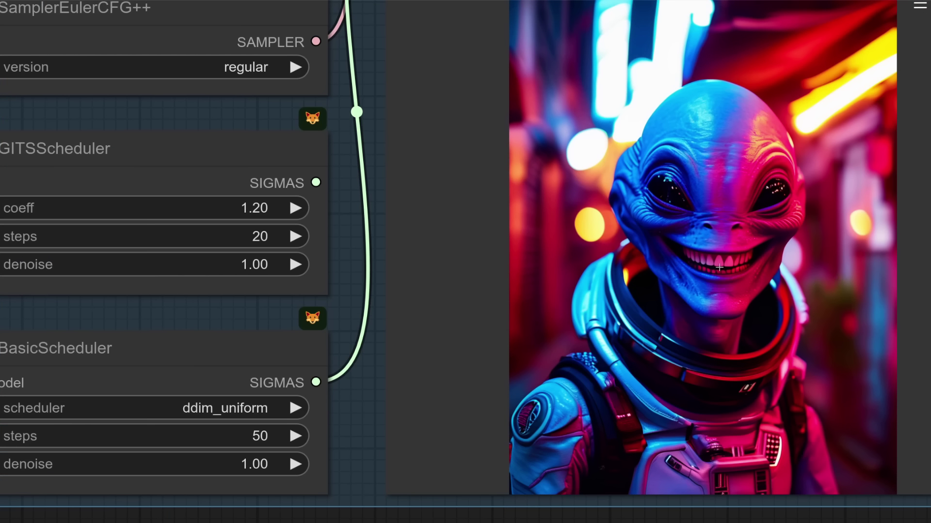
scroll(719, 267, "down", 4)
scroll(719, 266, "down", 7)
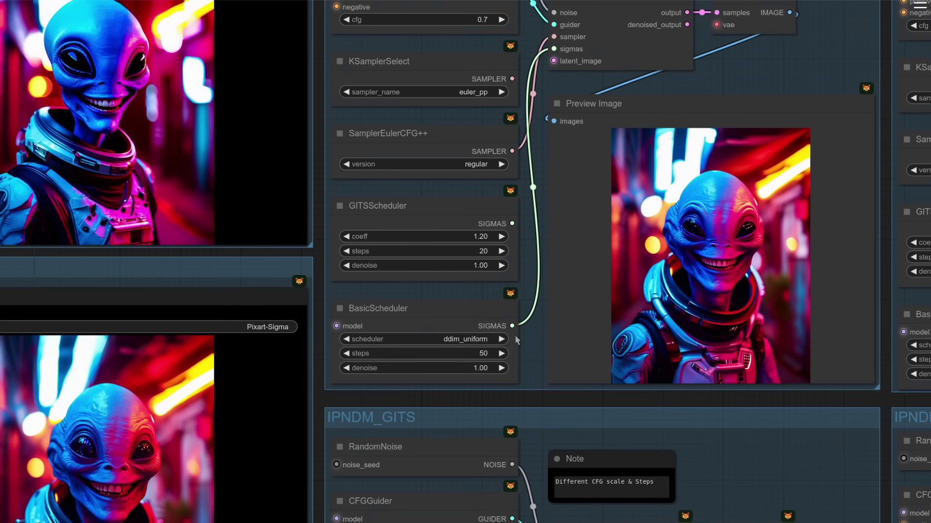
scroll(515, 410, "up", 4)
scroll(513, 407, "down", 2)
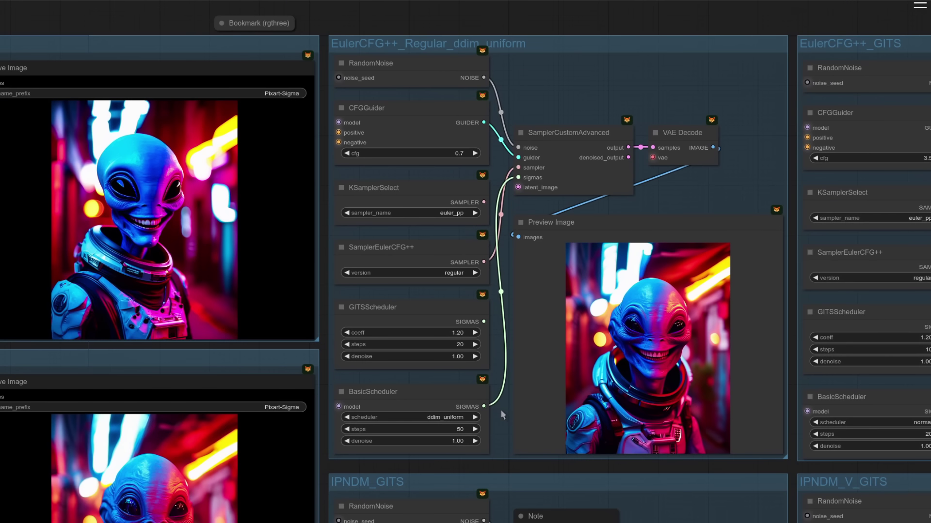
left_click_drag(501, 409, 567, 308)
scroll(567, 308, "down", 2)
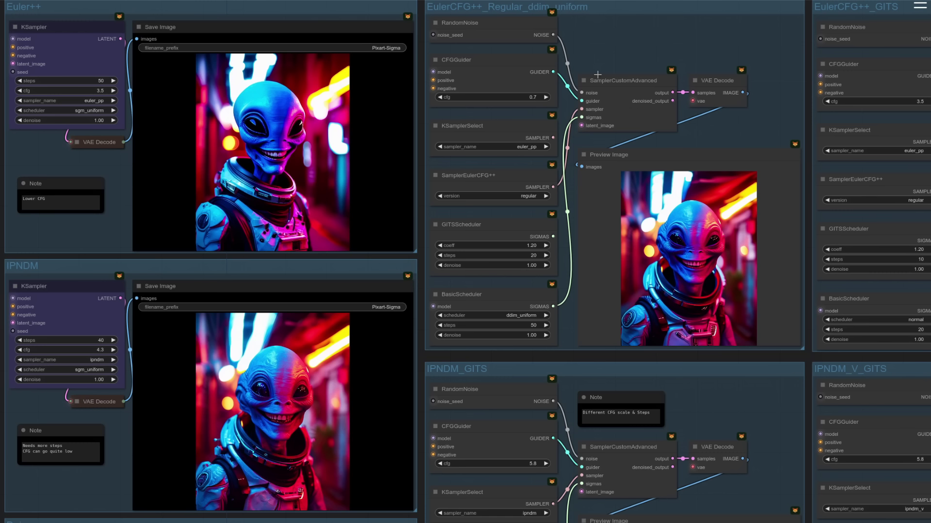
left_click(625, 86)
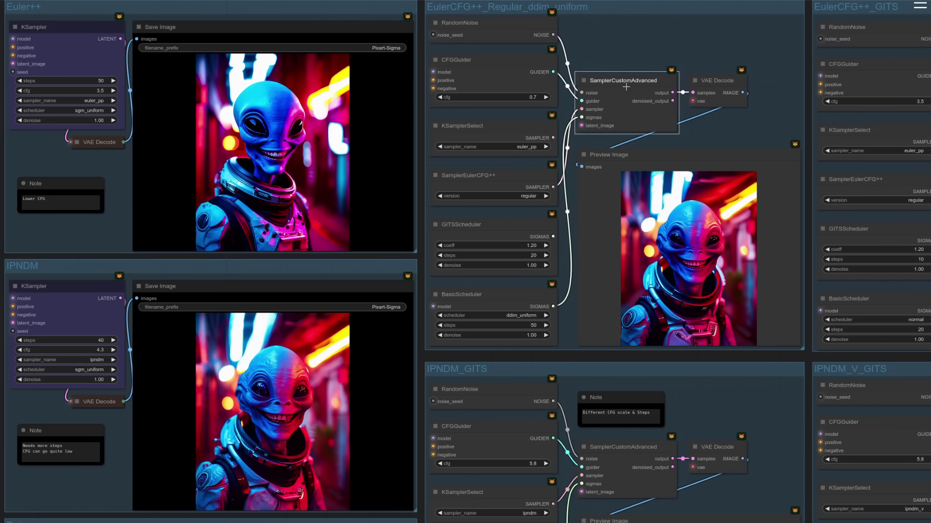
left_click(482, 177)
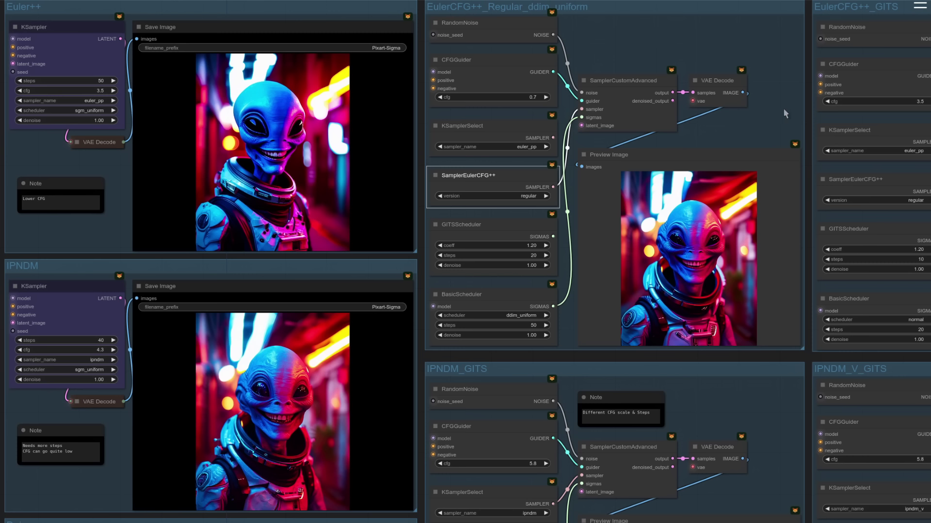
left_click_drag(776, 79, 511, 84)
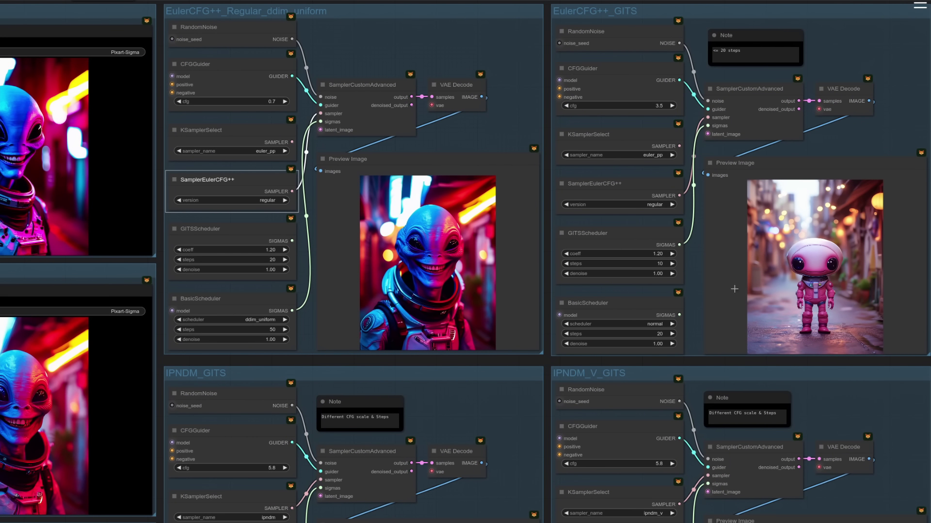
left_click(598, 240)
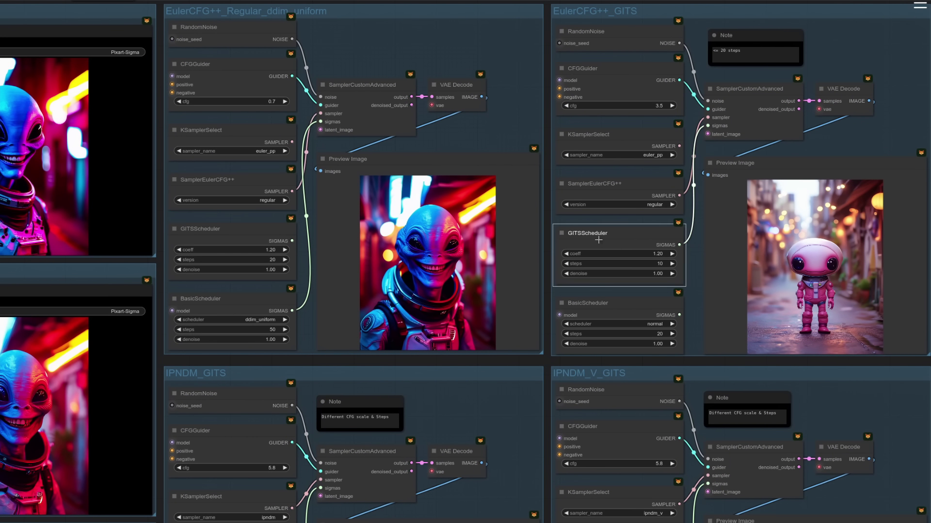
left_click(210, 299)
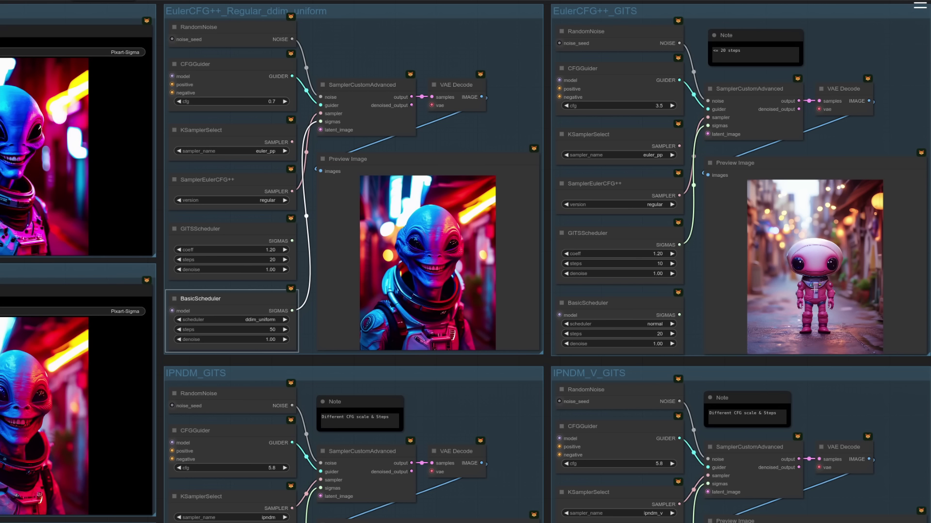
scroll(701, 291, "up", 7)
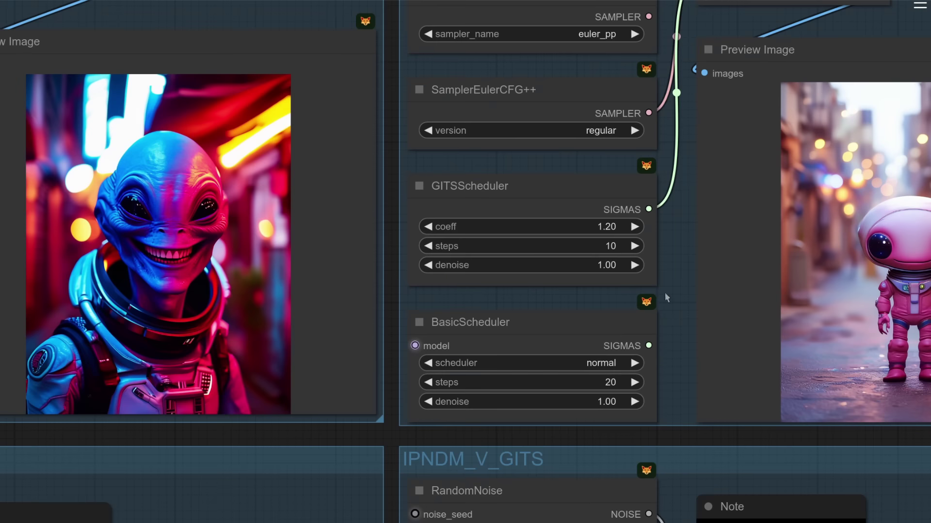
left_click_drag(688, 289, 423, 278)
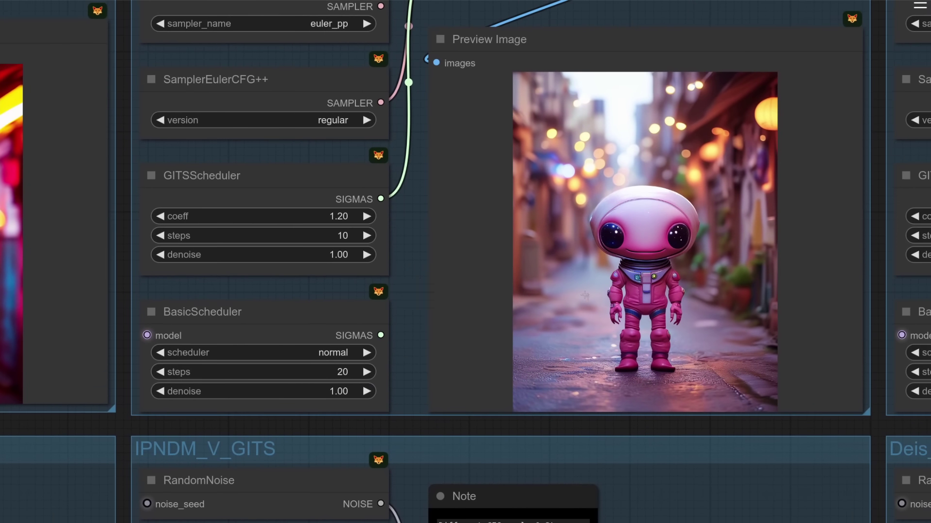
scroll(673, 252, "up", 1)
scroll(673, 252, "up", 2)
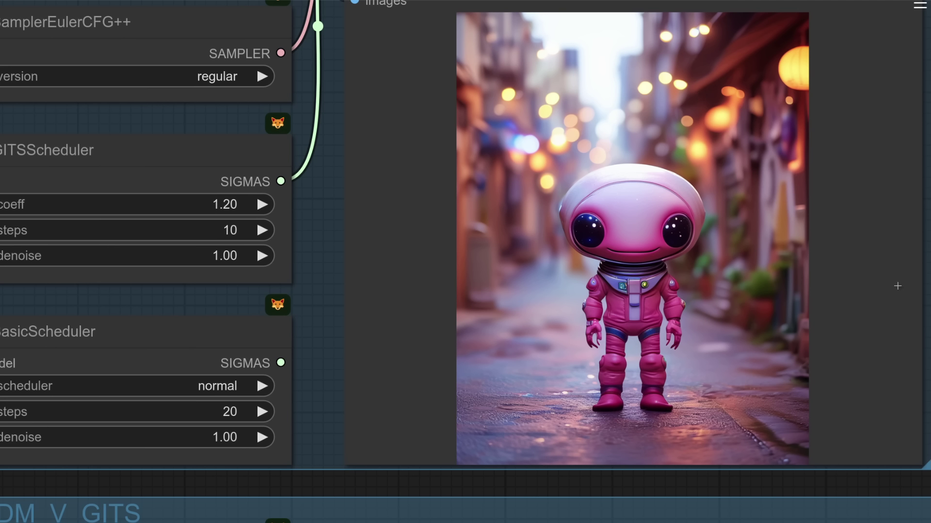
Select the alternative group's EulerCFG++ sampler and sgm_uniform scheduler nodes
scroll(897, 286, "down", 8)
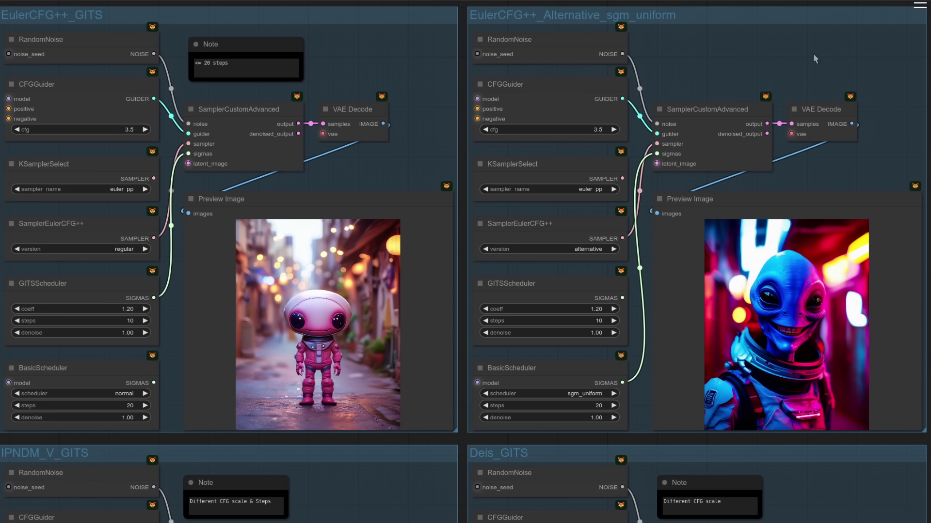
left_click(580, 226)
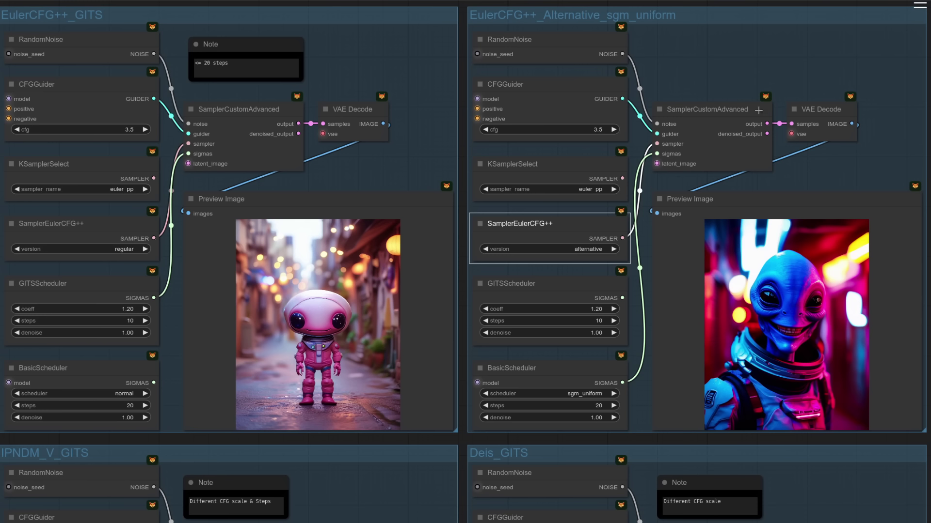
left_click(551, 374)
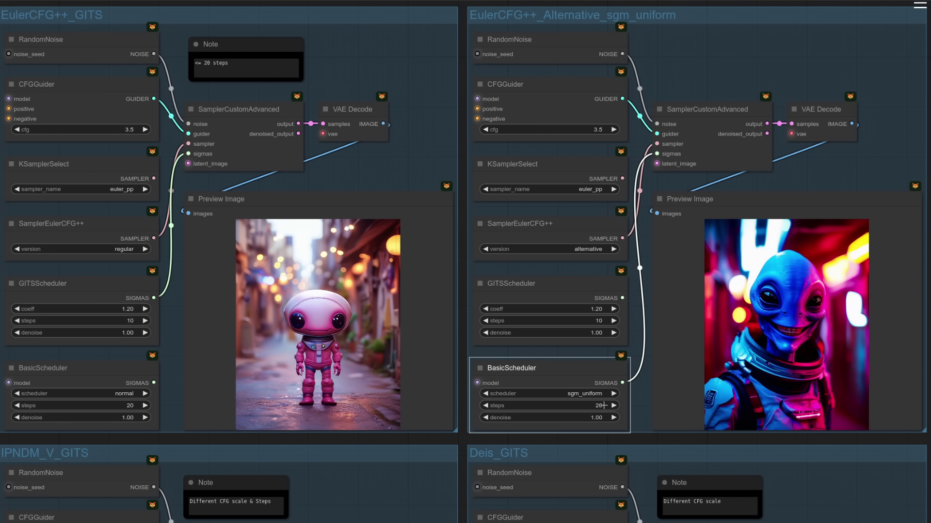
scroll(688, 43, "down", 5)
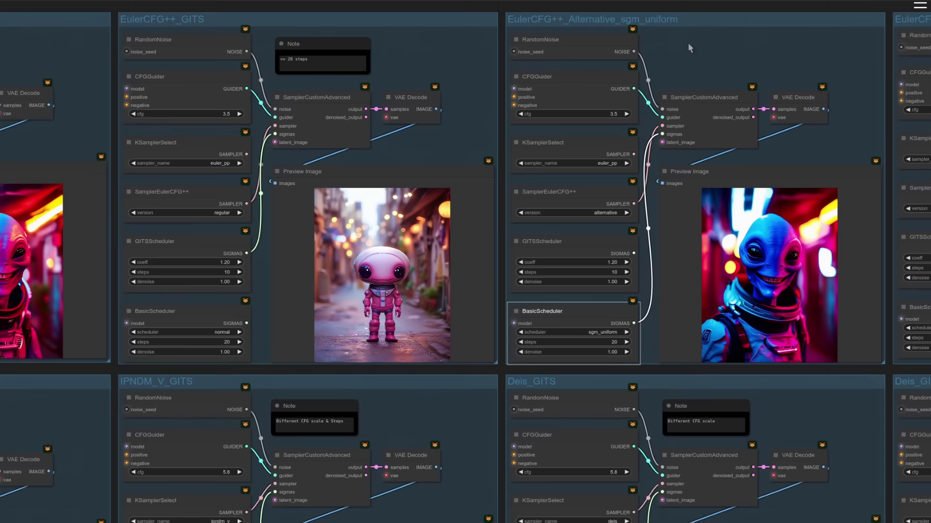
Set the Euler++ KSampler to 20 steps, keeping euler_pp as its sampler
left_click_drag(495, 51, 778, 82)
left_click_drag(484, 72, 745, 73)
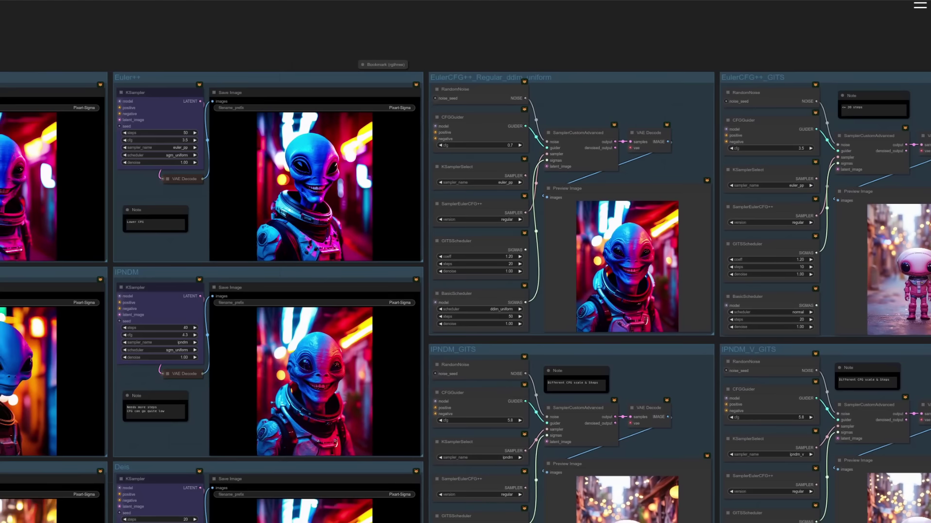
scroll(249, 50, "up", 2)
left_click_drag(249, 50, 500, 76)
scroll(451, 215, "up", 3)
left_click(412, 142)
left_click(412, 140)
type("20")
key("Return")
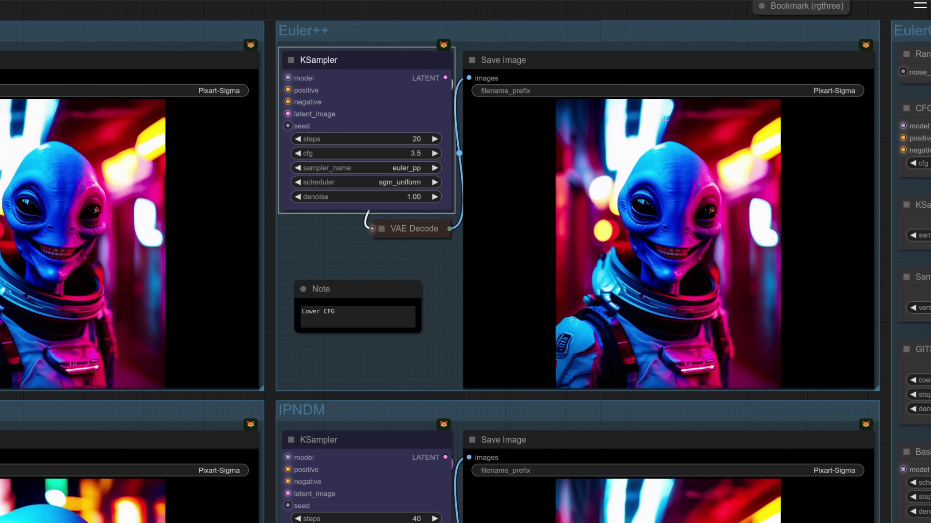
scroll(434, 260, "left", 2)
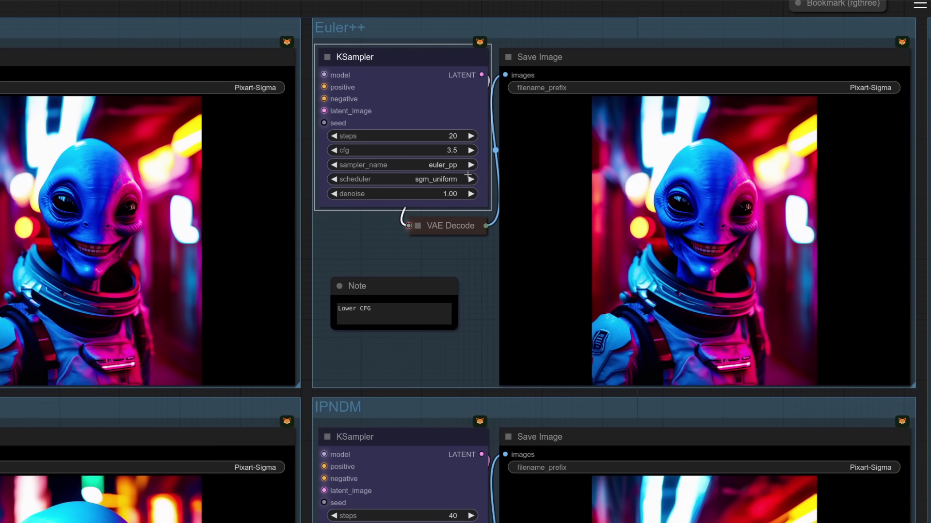
left_click(456, 168)
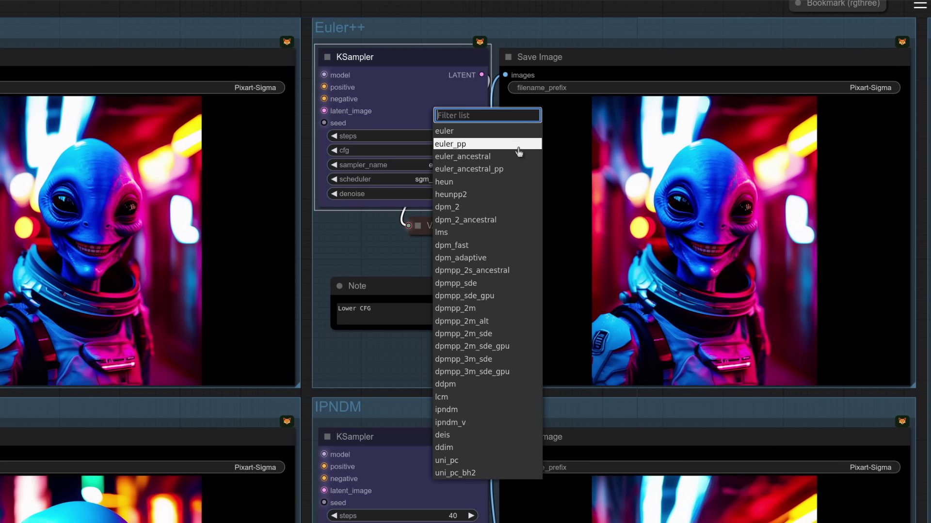
left_click(476, 144)
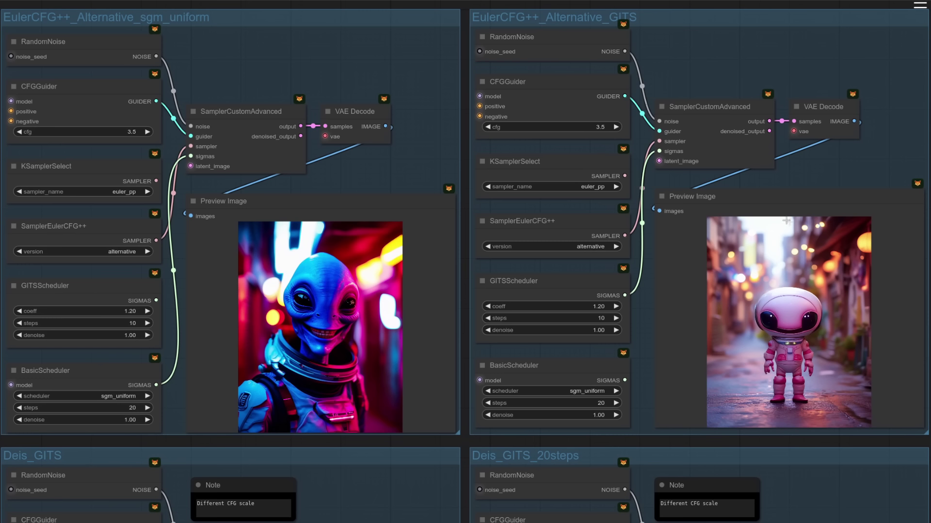
Inspect the Alternative GITS group's EulerCFG++ and GITSScheduler nodes and its robot result image
left_click(529, 221)
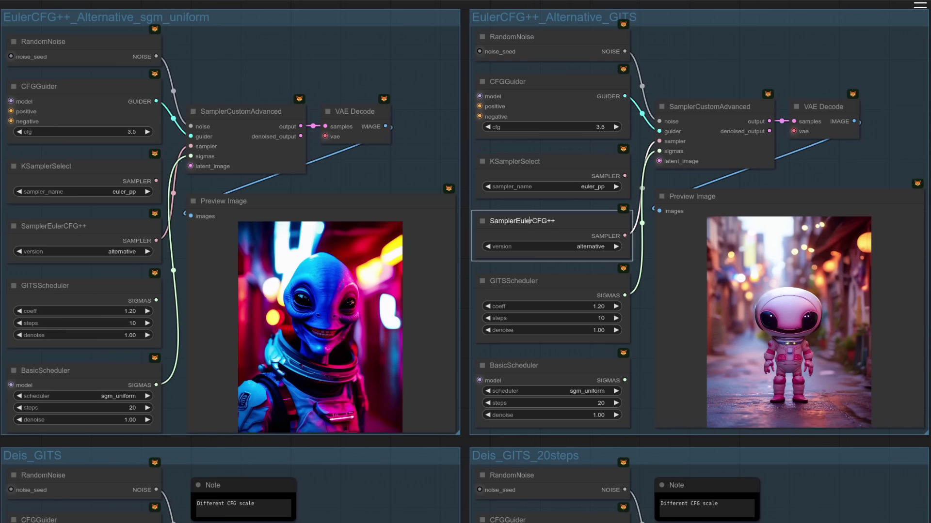
left_click(566, 285)
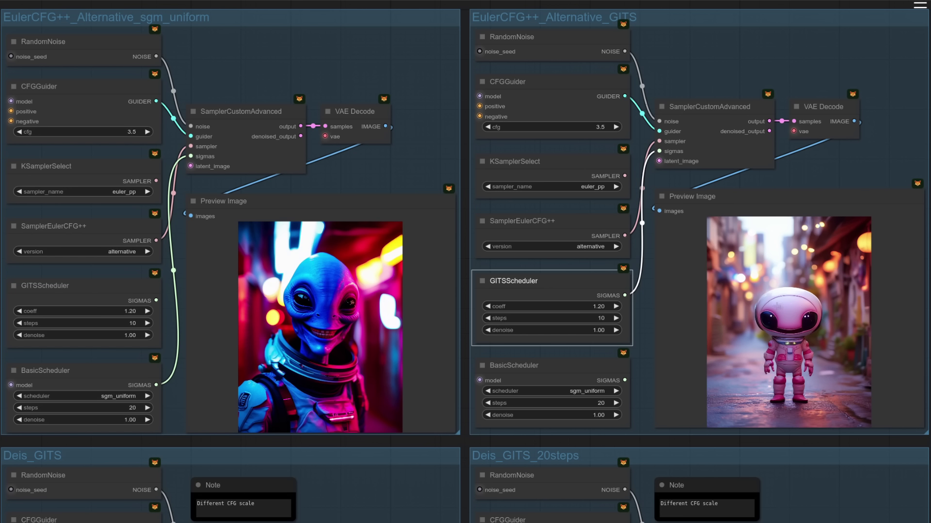
scroll(804, 378, "up", 12)
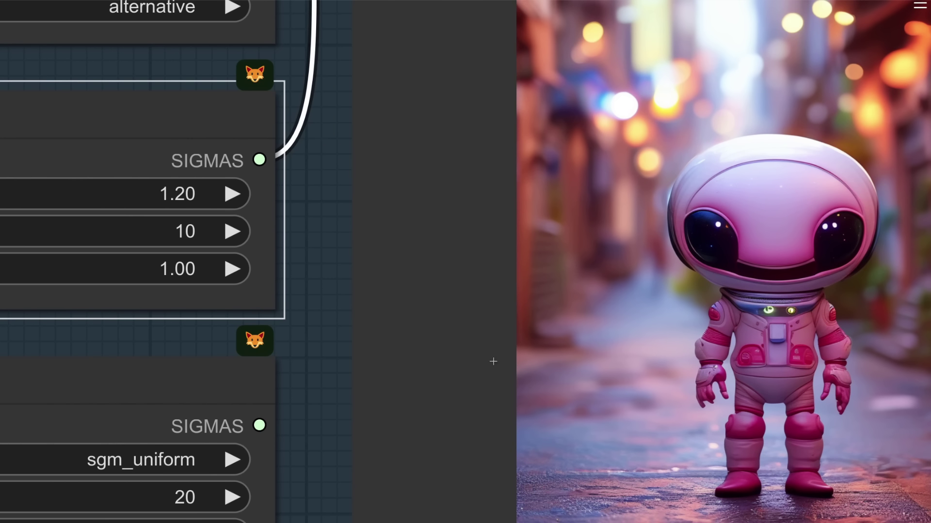
left_click_drag(304, 346, 111, 318)
scroll(594, 215, "down", 2)
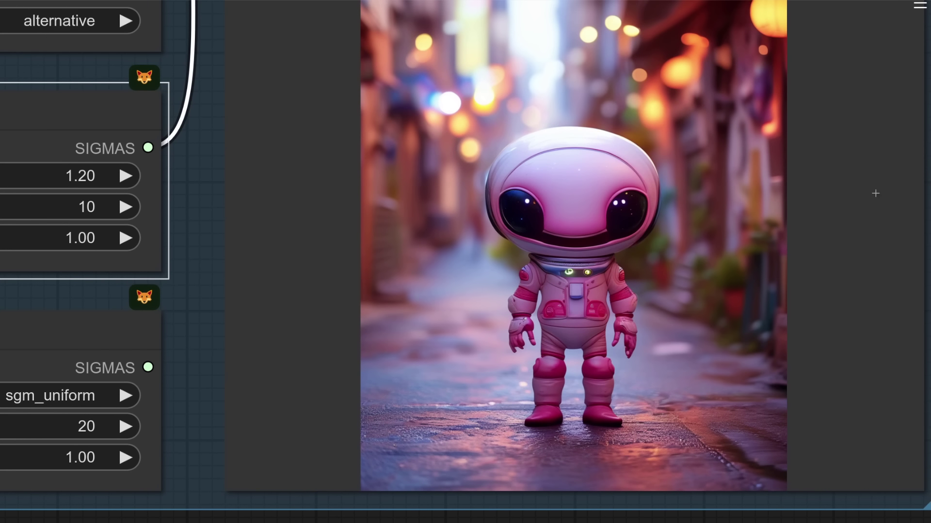
left_click_drag(190, 254, 179, 298)
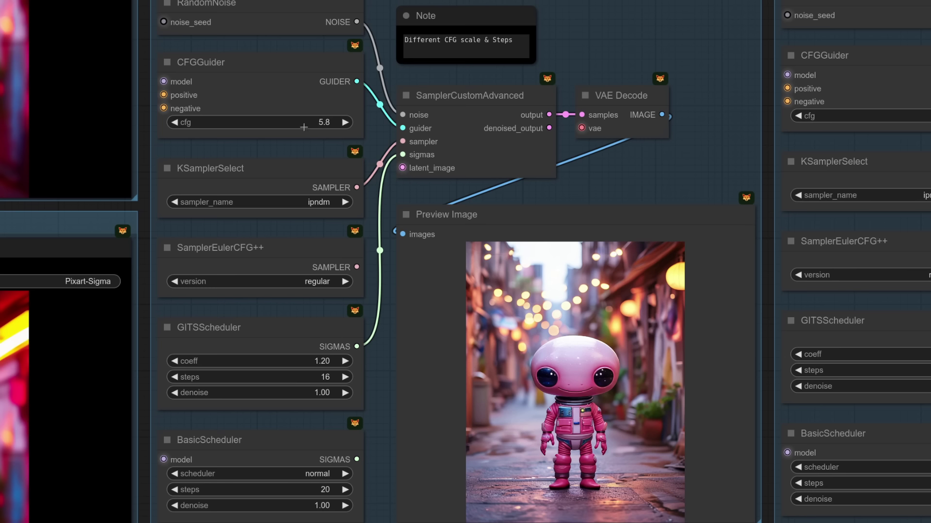
left_click_drag(381, 394, 383, 255)
scroll(573, 357, "up", 6)
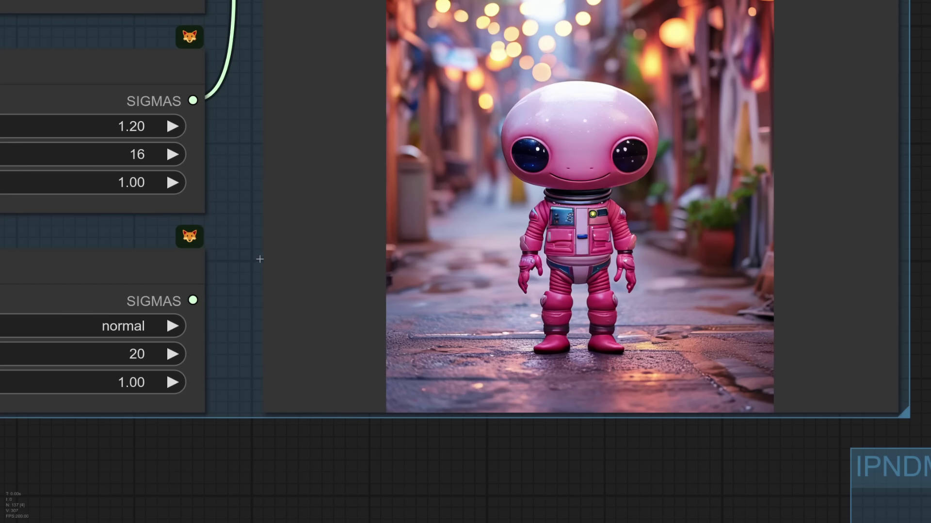
left_click_drag(245, 285, 220, 353)
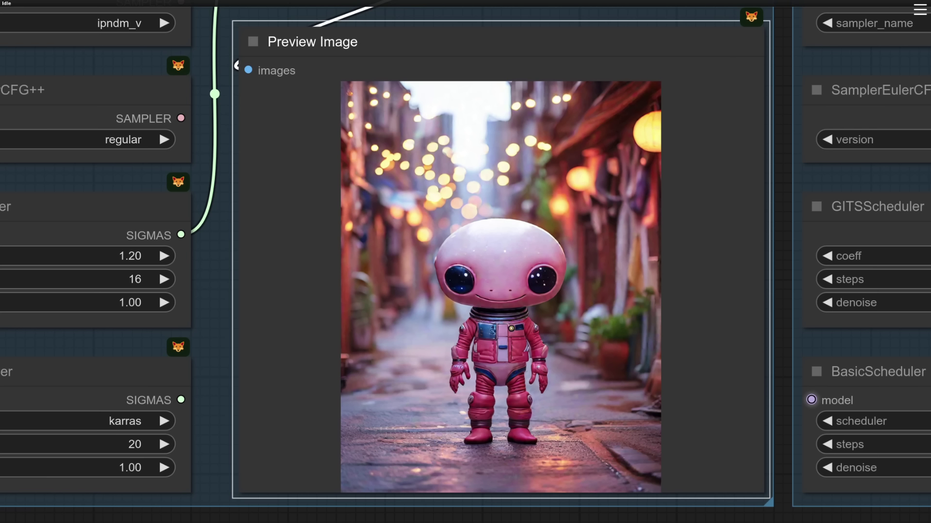
Zoom out and pan right to the IPNDM_V GITS group beside IPNDM_GITS
scroll(324, 256, "down", 5)
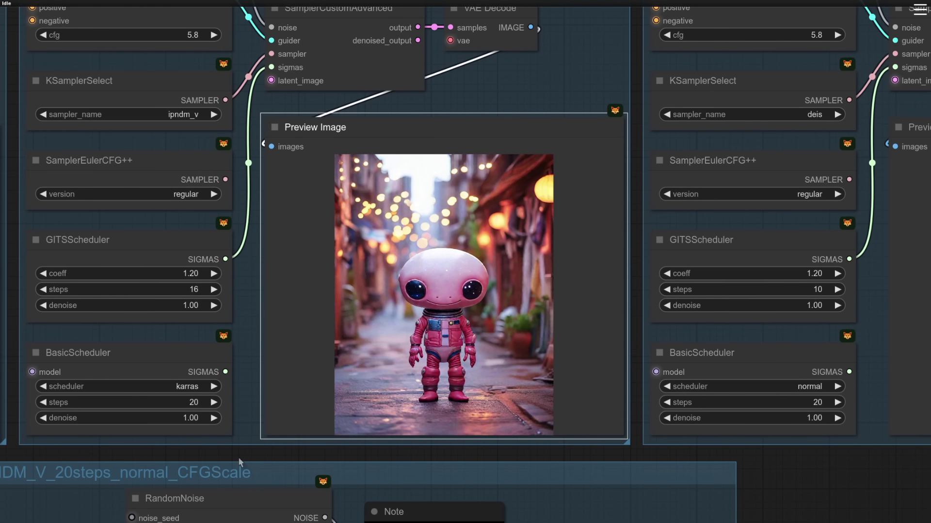
left_click_drag(344, 456, 707, 436)
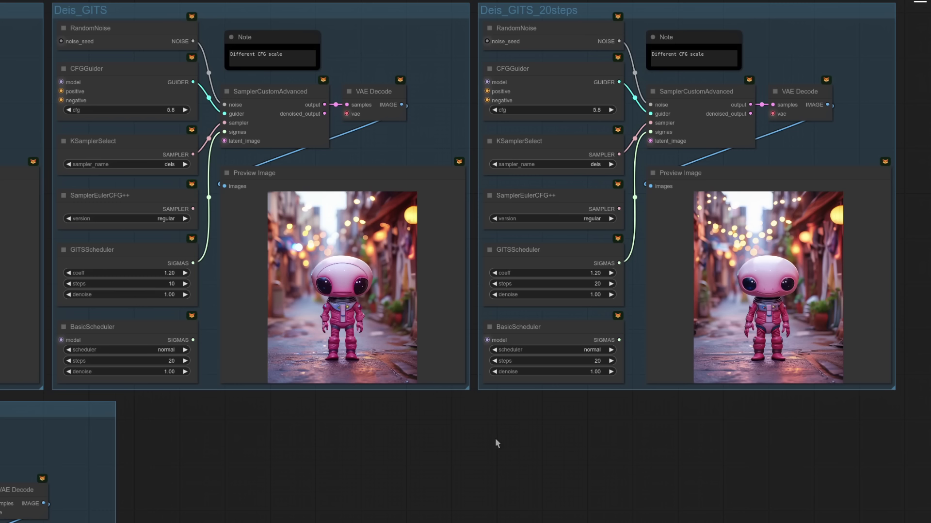
Pan across the Deis GITS groups to the Deis 20-step group's result
left_click_drag(496, 436, 655, 461)
scroll(461, 462, "up", 7)
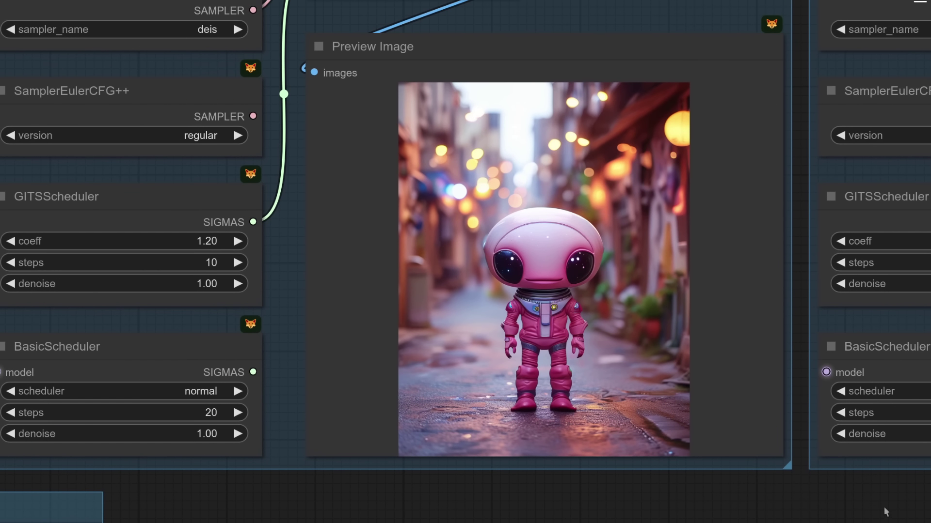
left_click_drag(883, 507, 140, 506)
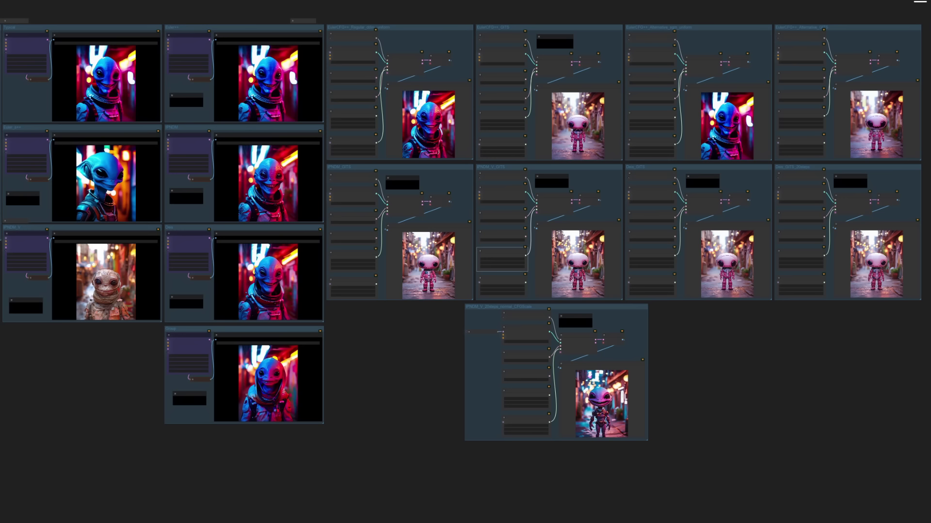
Navigate to the IPNDM_V CFG-scale group, its 'Goes to 11' note and BasicScheduler settings
scroll(572, 465, "up", 2)
scroll(582, 451, "up", 10)
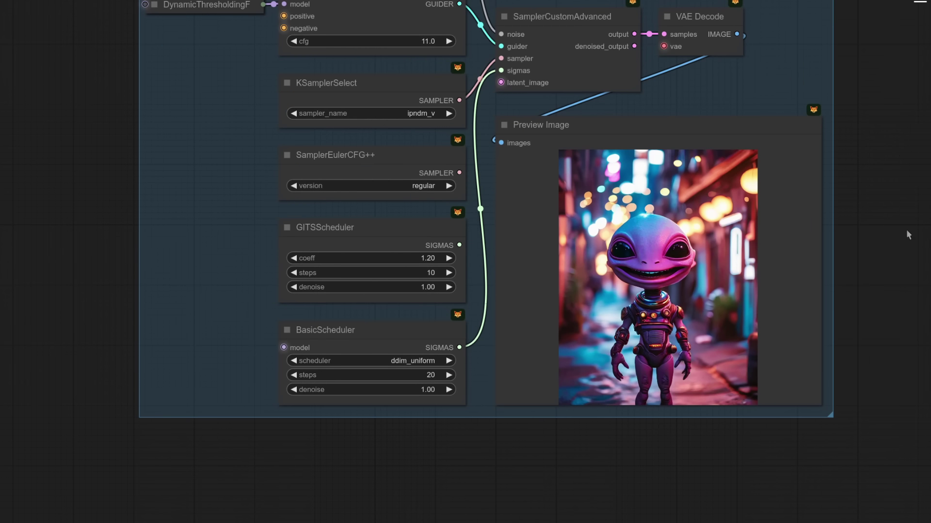
scroll(898, 256, "up", 3)
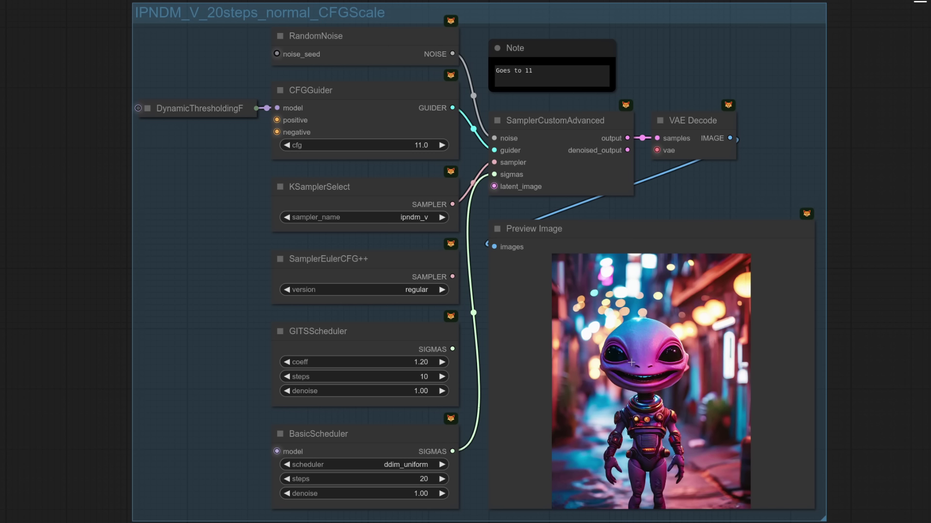
scroll(880, 165, "down", 6)
left_click_drag(665, 5, 693, 168)
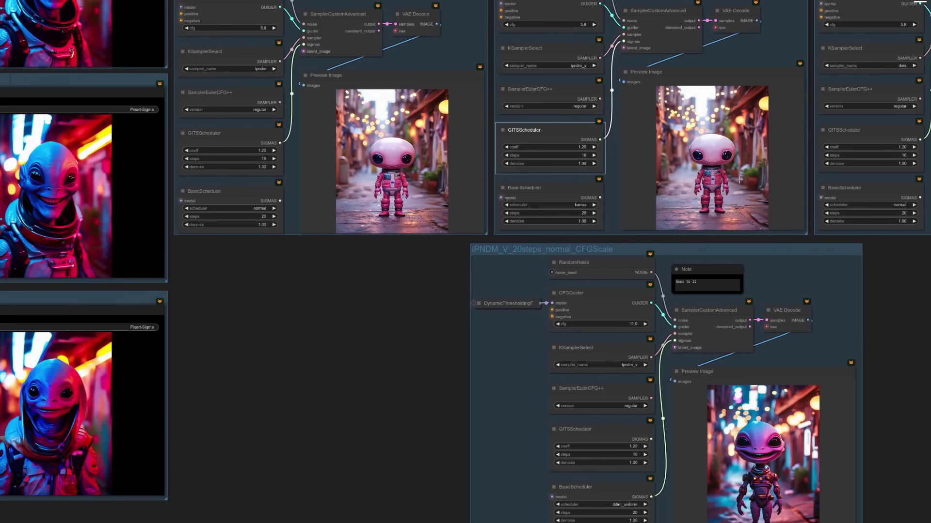
scroll(370, 296, "down", 2)
left_click_drag(369, 295, 449, 296)
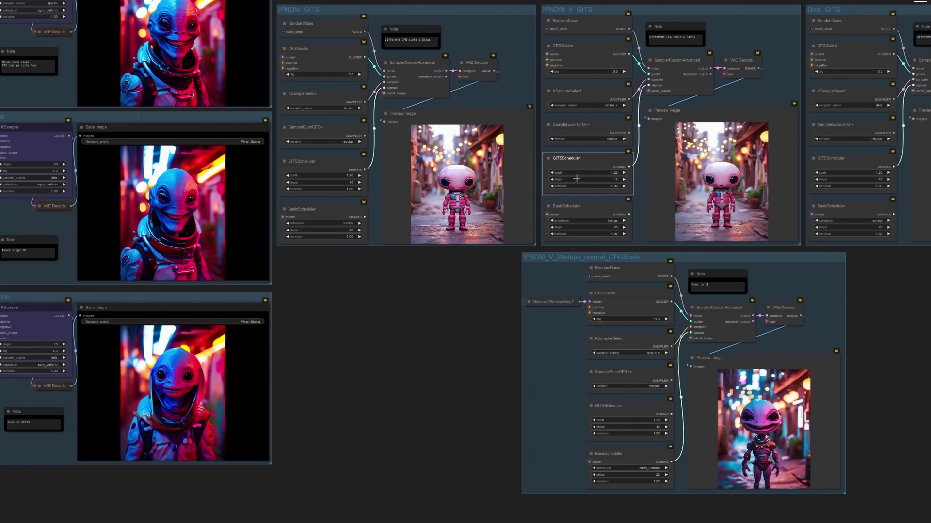
left_click_drag(830, 391, 746, 349)
scroll(558, 349, "up", 7)
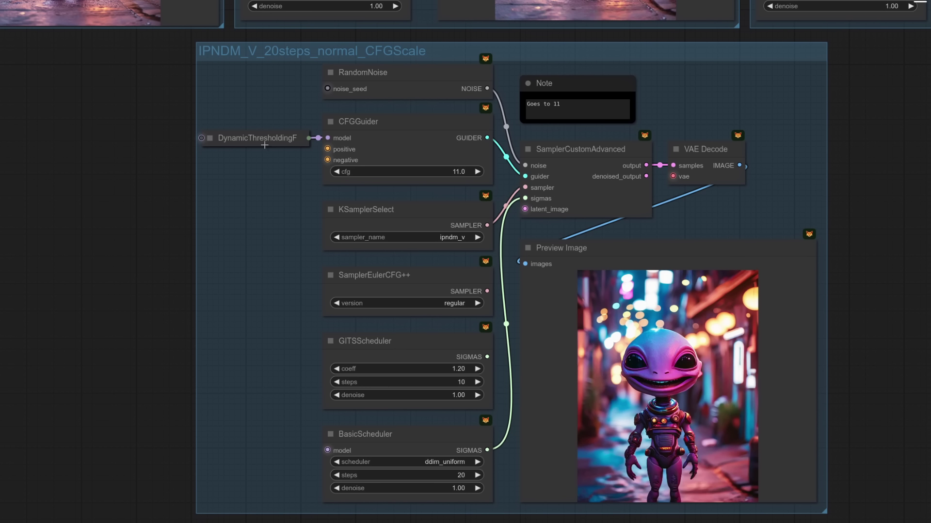
scroll(751, 451, "up", 4)
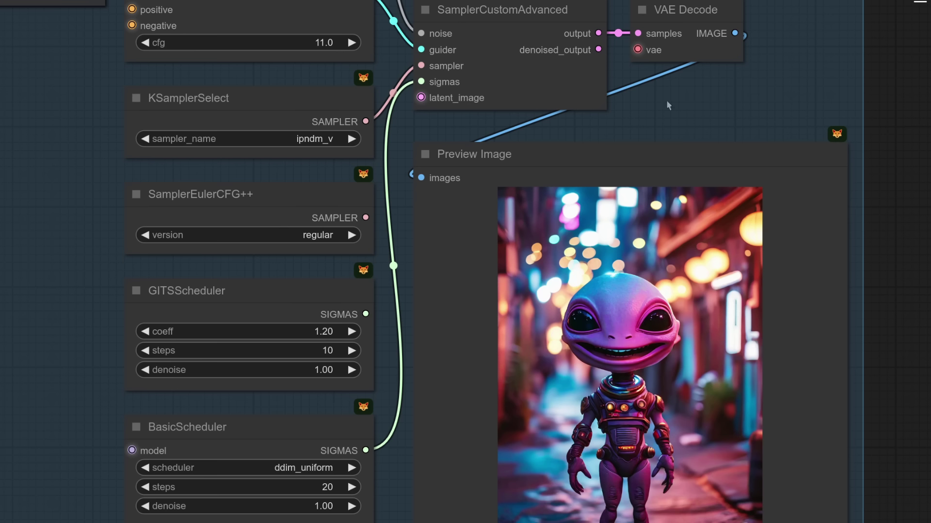
left_click_drag(673, 100, 729, 229)
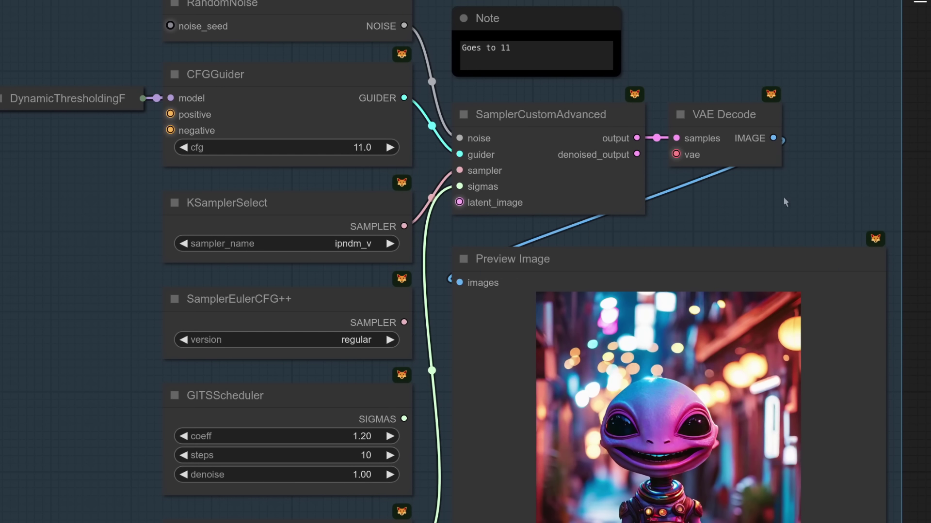
left_click_drag(795, 211, 746, 48)
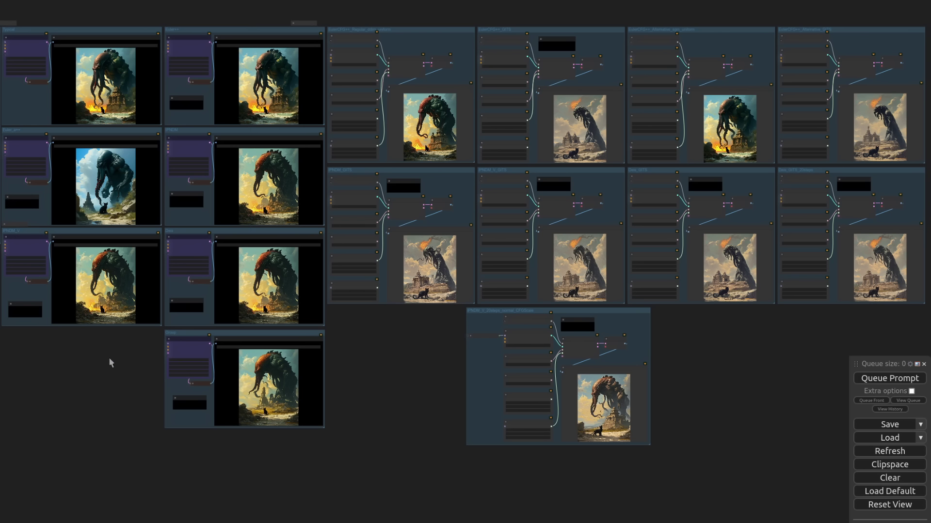
left_click_drag(324, 376, 540, 401)
scroll(353, 223, "up", 3)
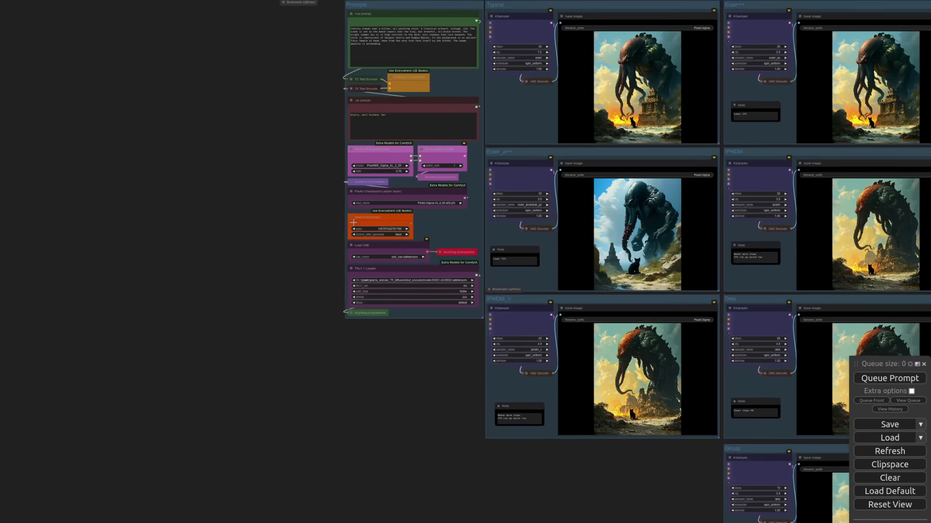
scroll(353, 223, "up", 6)
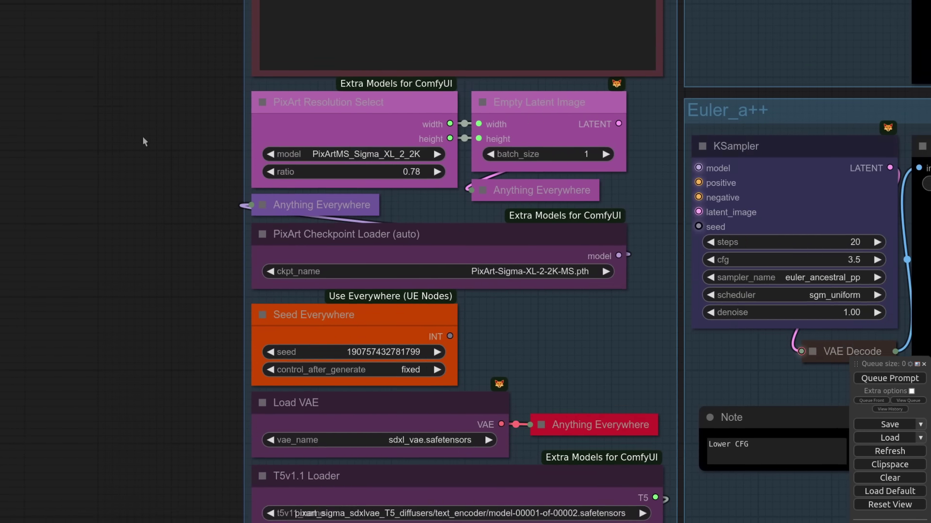
left_click_drag(144, 141, 97, 93)
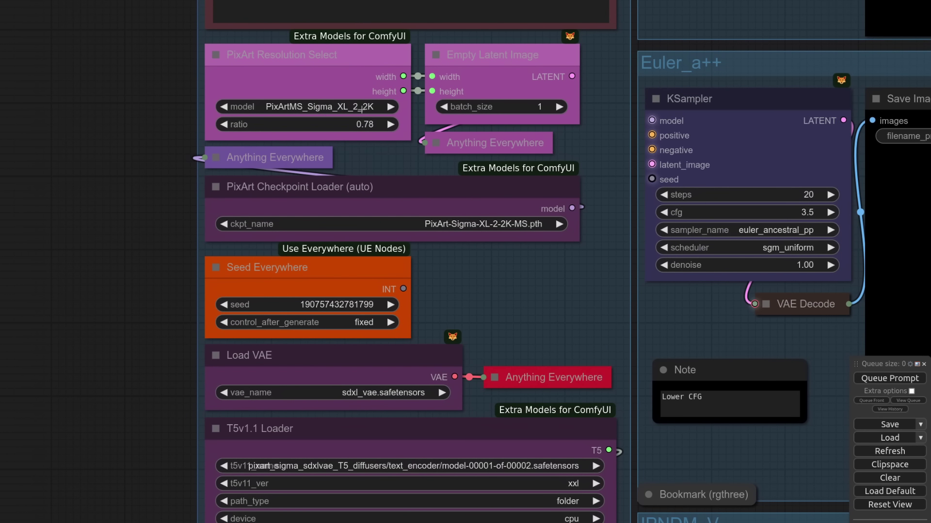
scroll(572, 286, "down", 2)
left_click_drag(583, 291, 156, 233)
right_click(565, 193)
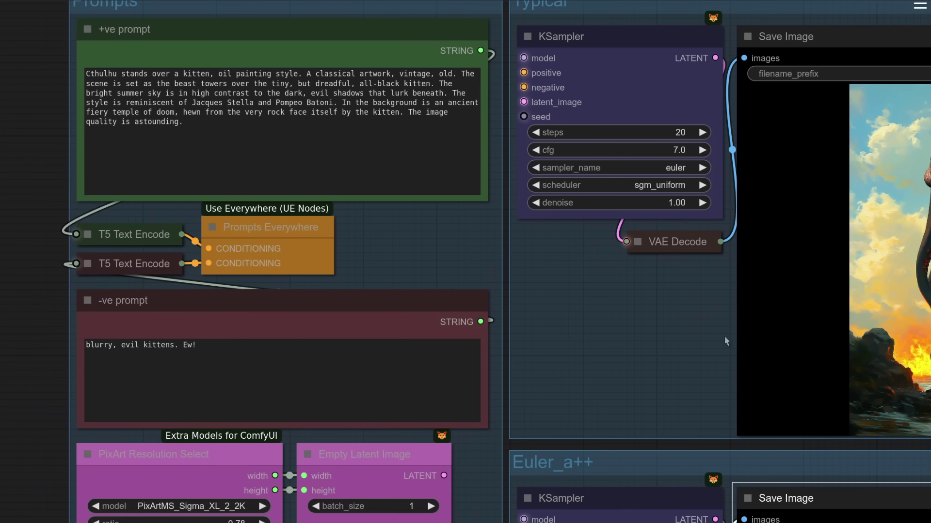
Move the canvas past the Typical group to the Group sampler and bring up its Save Image context menu
left_click_drag(629, 328, 327, 302)
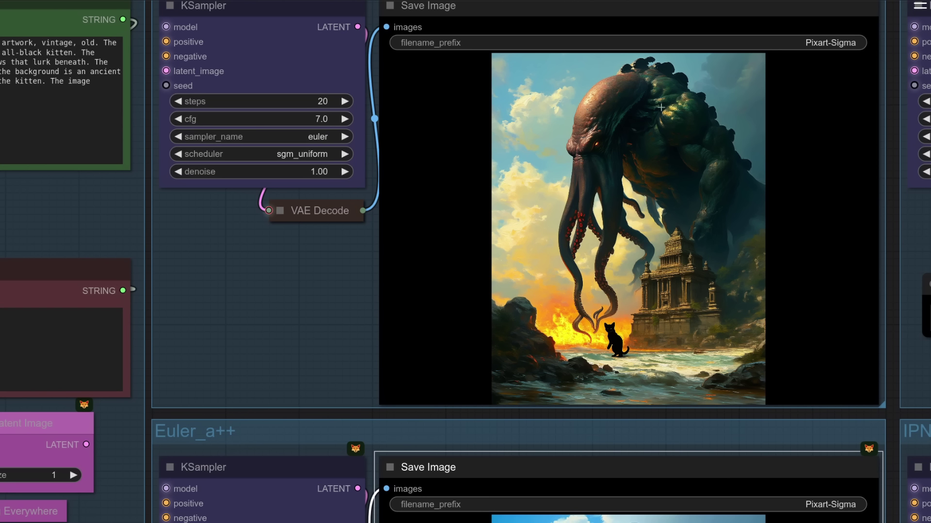
scroll(143, 35, "down", 9)
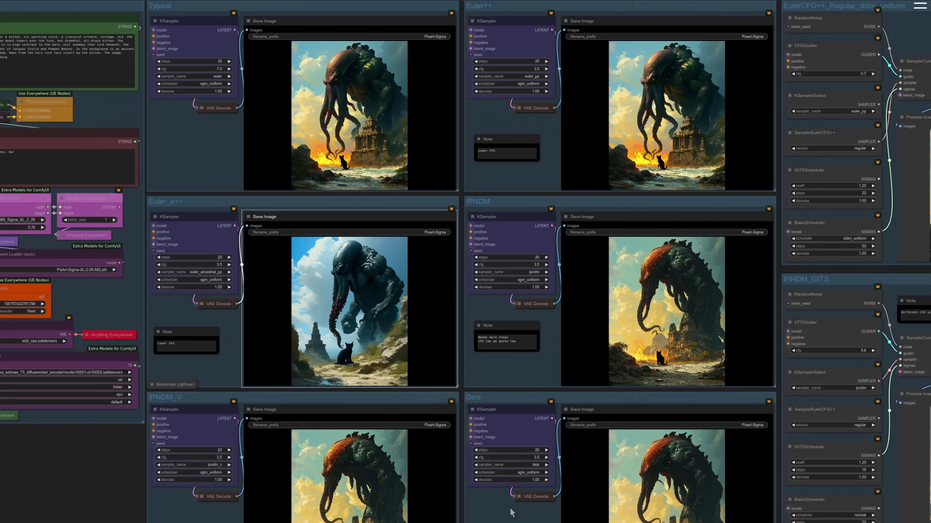
left_click_drag(511, 509, 449, 228)
scroll(570, 278, "up", 5)
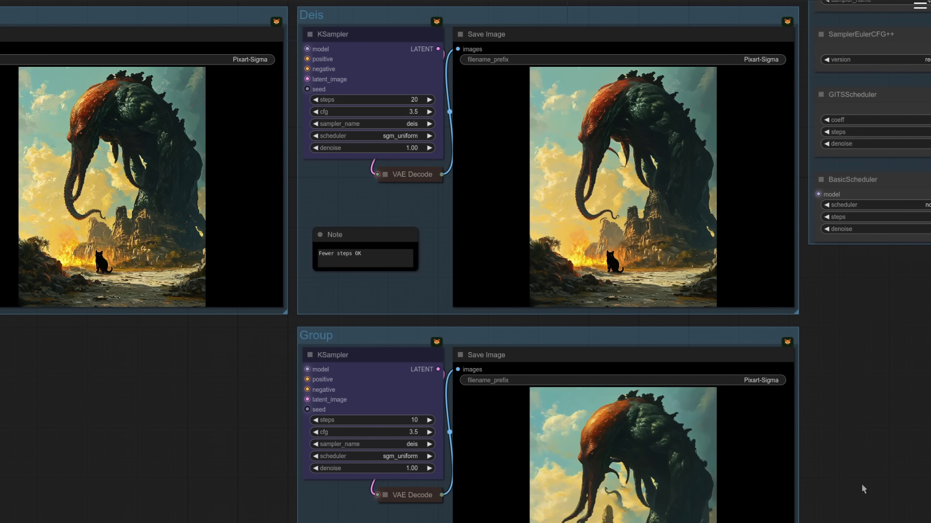
right_click(617, 409)
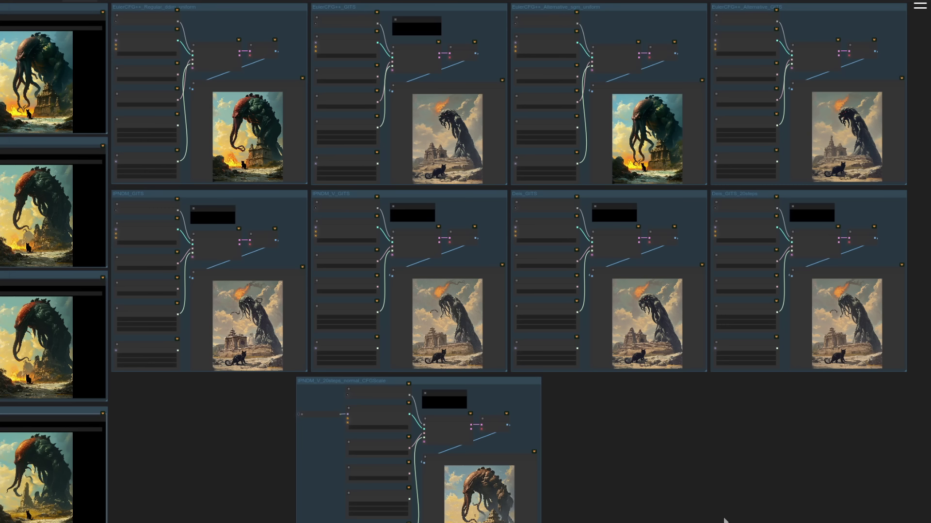
key("1")
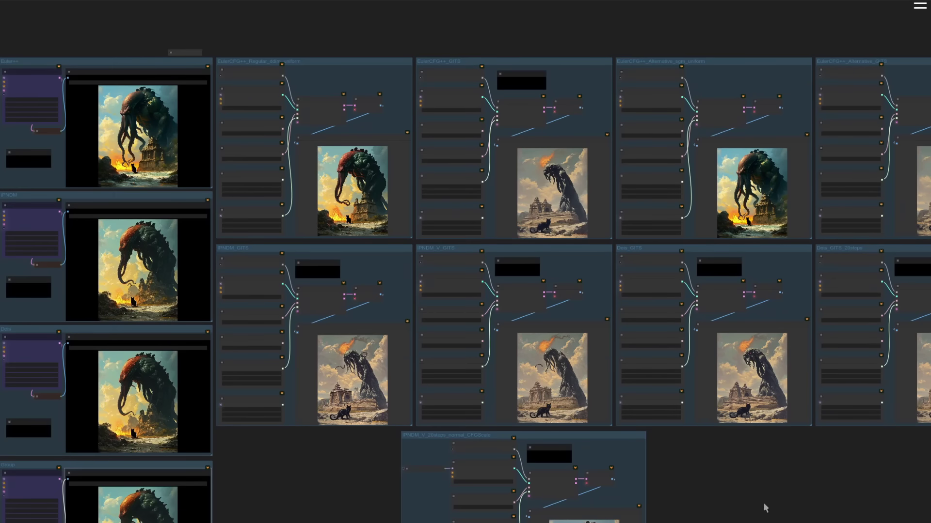
scroll(388, 224, "up", 5)
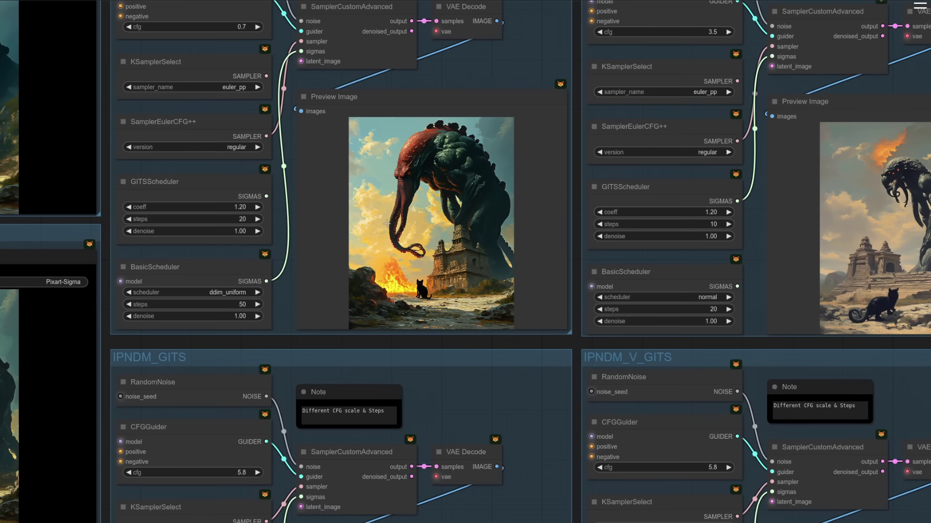
left_click_drag(528, 57, 594, 153)
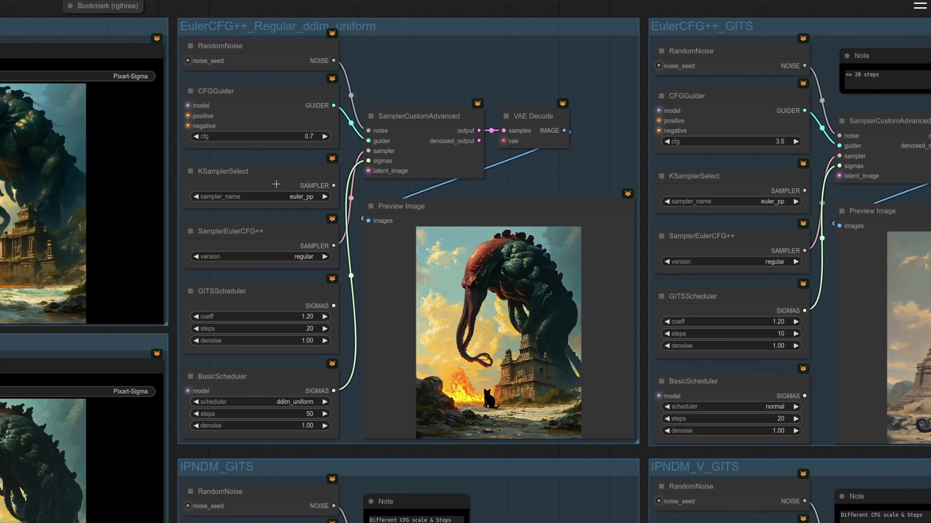
left_click(276, 184)
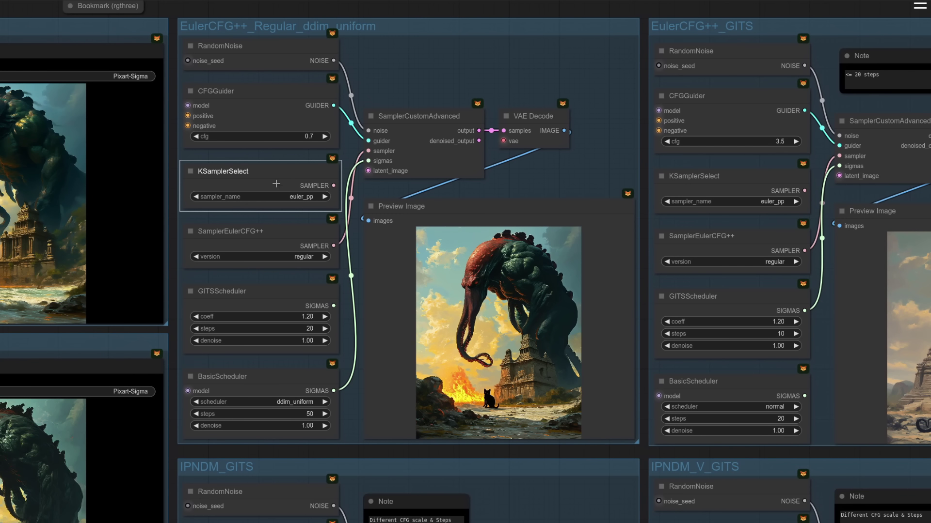
left_click(281, 395)
scroll(458, 352, "up", 4)
scroll(470, 307, "up", 7)
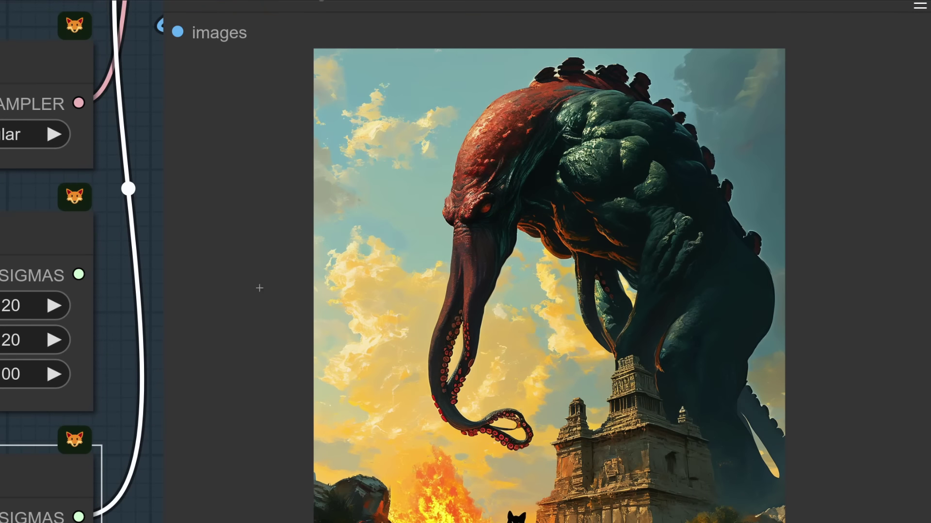
scroll(249, 303, "down", 4)
left_click_drag(170, 306, 212, 240)
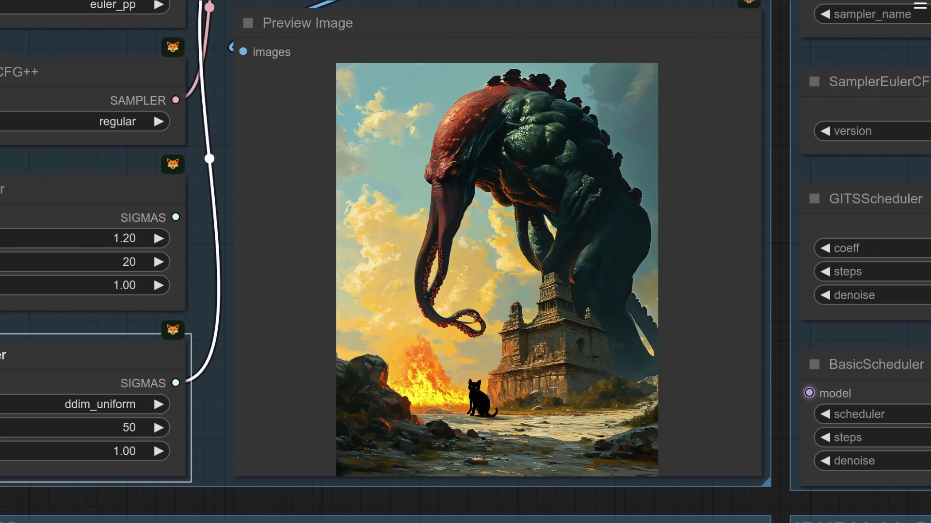
scroll(543, 252, "down", 3)
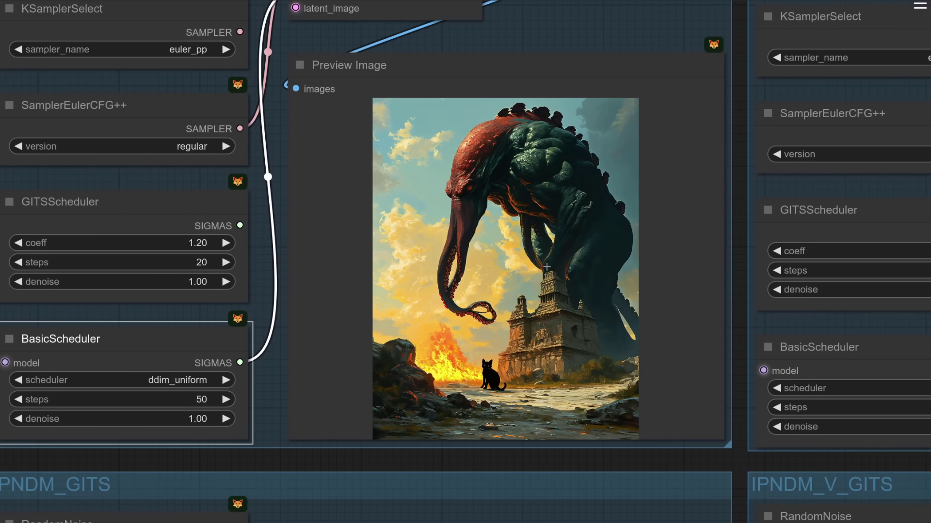
scroll(546, 266, "down", 3)
left_click_drag(837, 314, 422, 287)
scroll(683, 260, "up", 7)
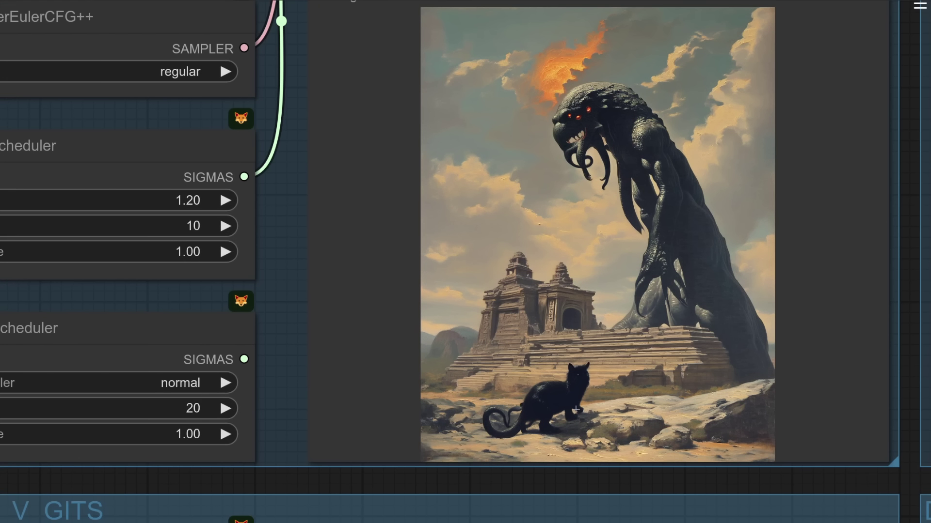
scroll(636, 387, "down", 1)
scroll(635, 386, "down", 4)
scroll(636, 387, "up", 2)
left_click_drag(813, 333, 429, 312)
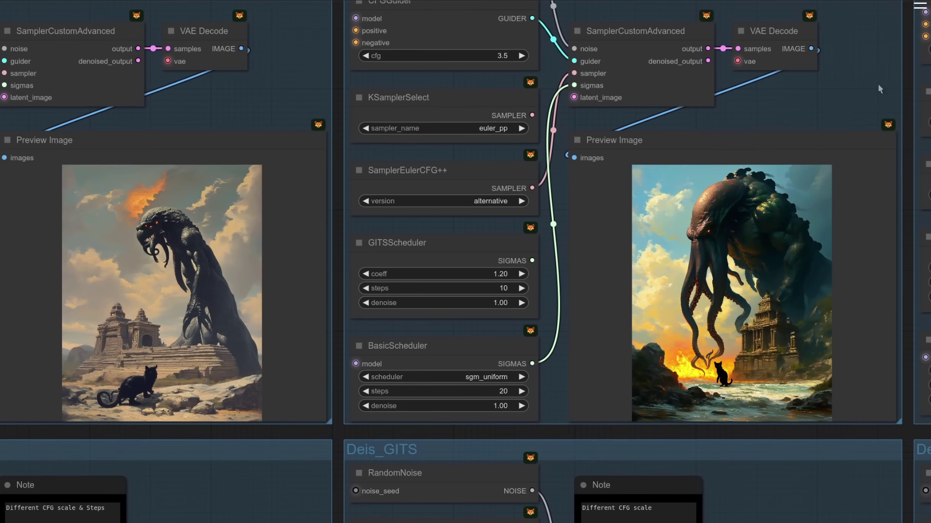
left_click_drag(776, 108, 198, 95)
scroll(702, 252, "up", 5)
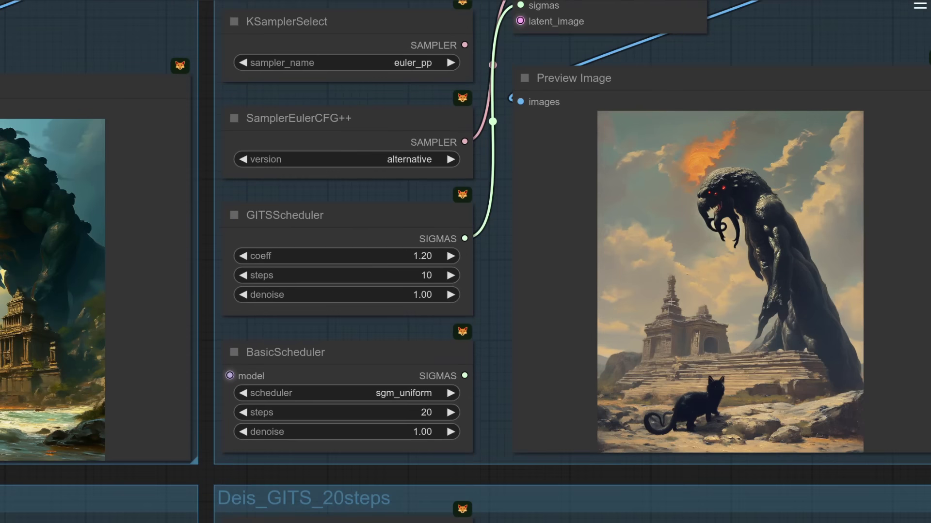
scroll(686, 443, "down", 9)
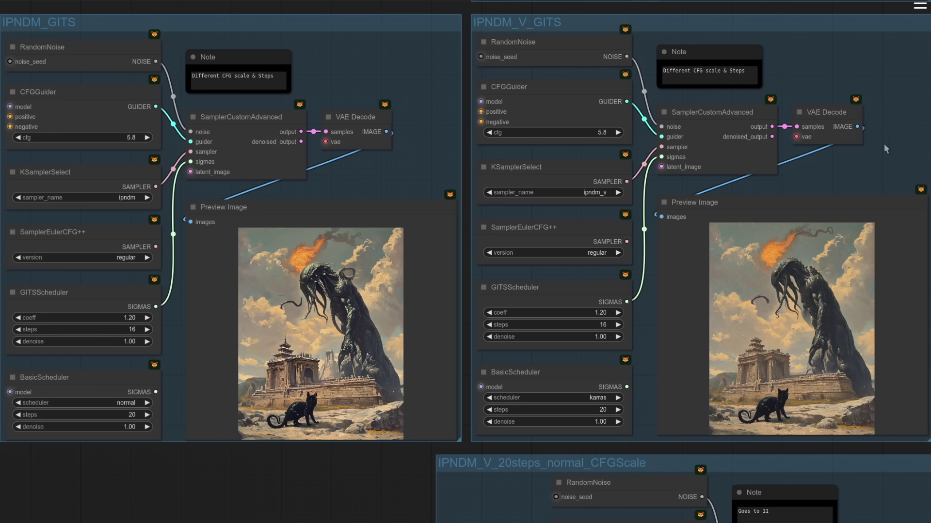
left_click_drag(876, 161, 360, 133)
scroll(713, 449, "up", 3)
left_click_drag(733, 467, 165, 493)
scroll(753, 348, "down", 5)
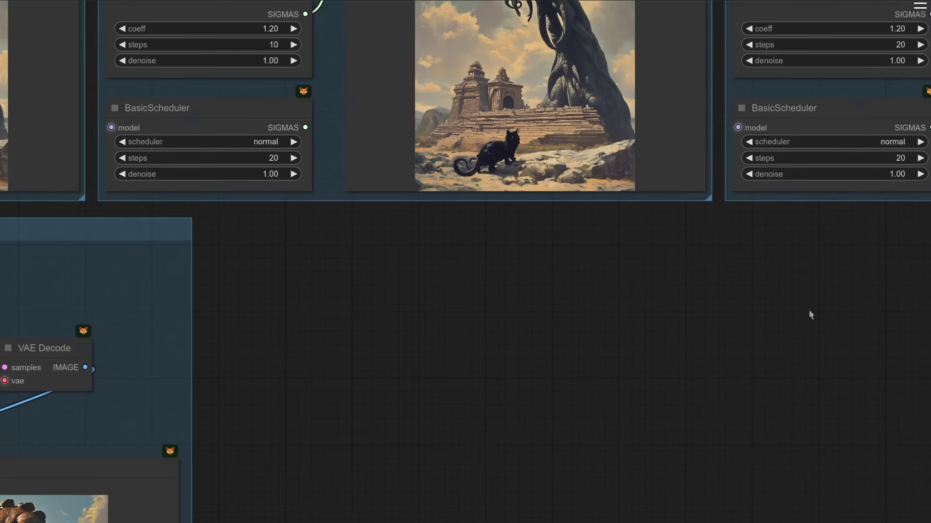
left_click_drag(426, 423, 803, 184)
left_click_drag(650, 357, 900, 305)
scroll(900, 306, "up", 2)
left_click_drag(822, 310, 888, 257)
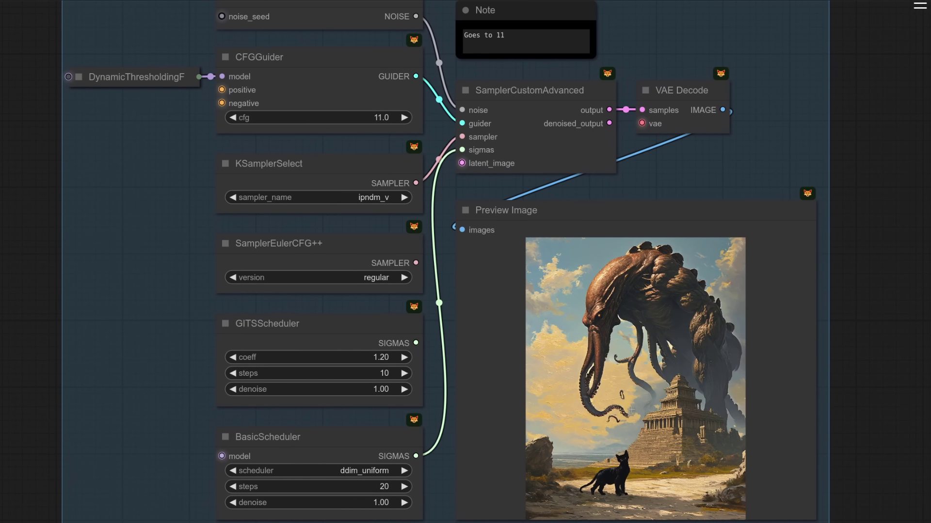
scroll(890, 214, "down", 5)
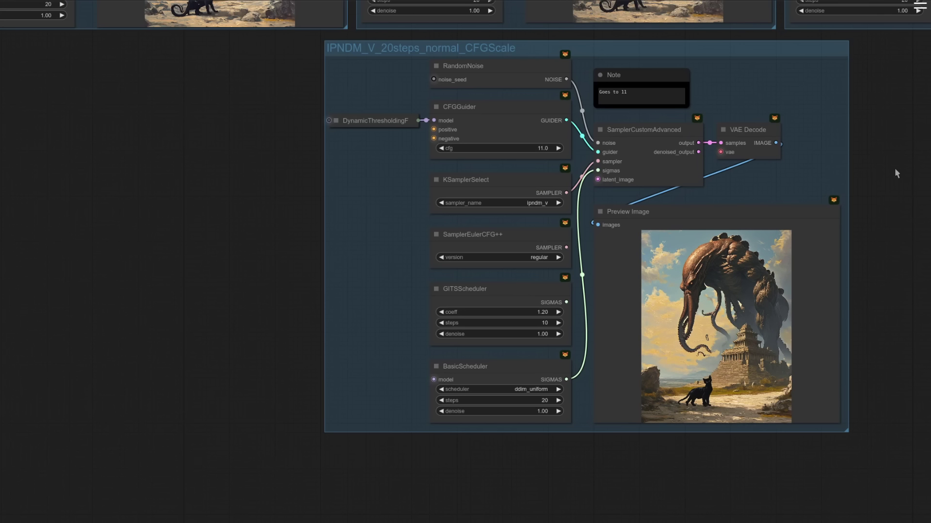
left_click_drag(895, 167, 782, 468)
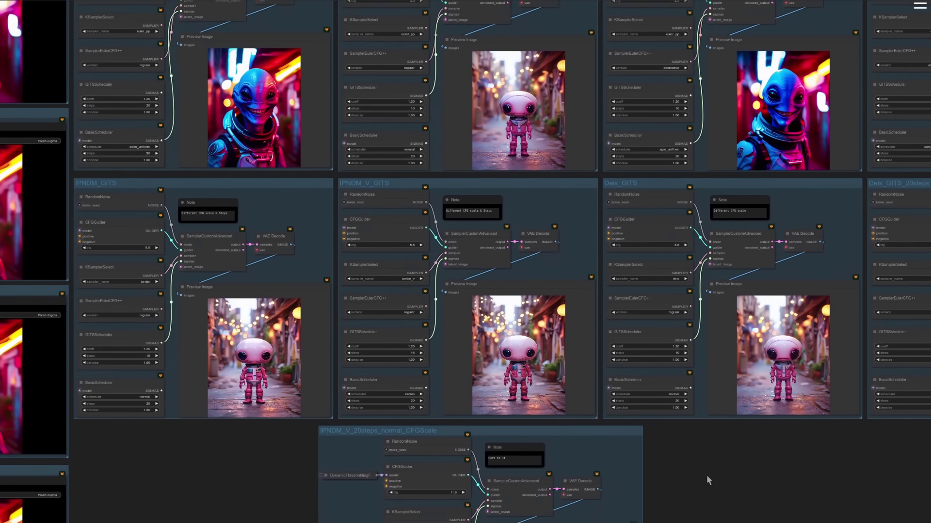
left_click_drag(706, 477, 711, 472)
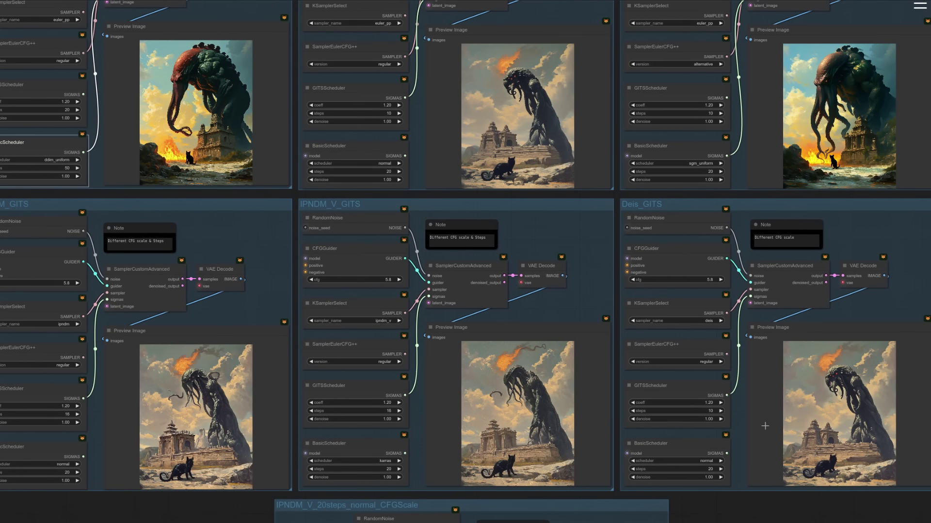
scroll(834, 509, "down", 3)
scroll(827, 519, "down", 1)
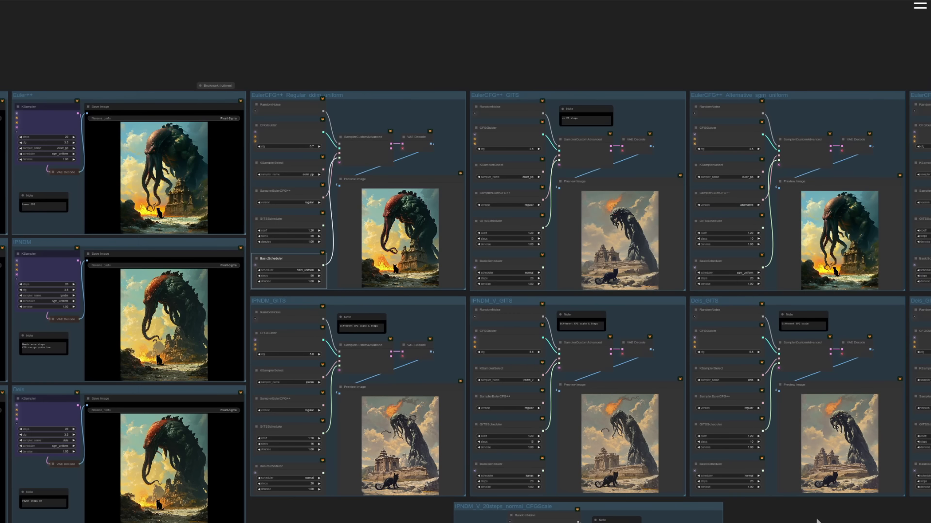
left_click_drag(827, 518, 860, 506)
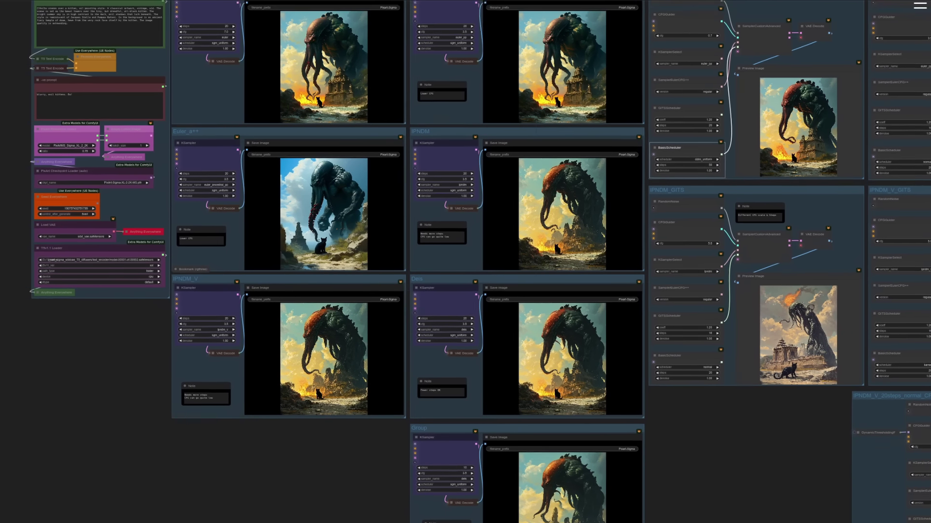
scroll(465, 261, "down", 1)
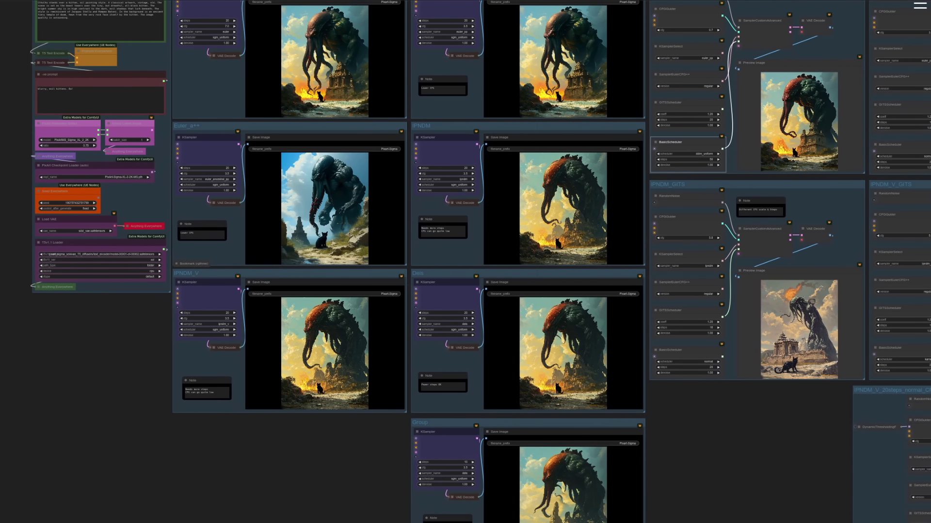